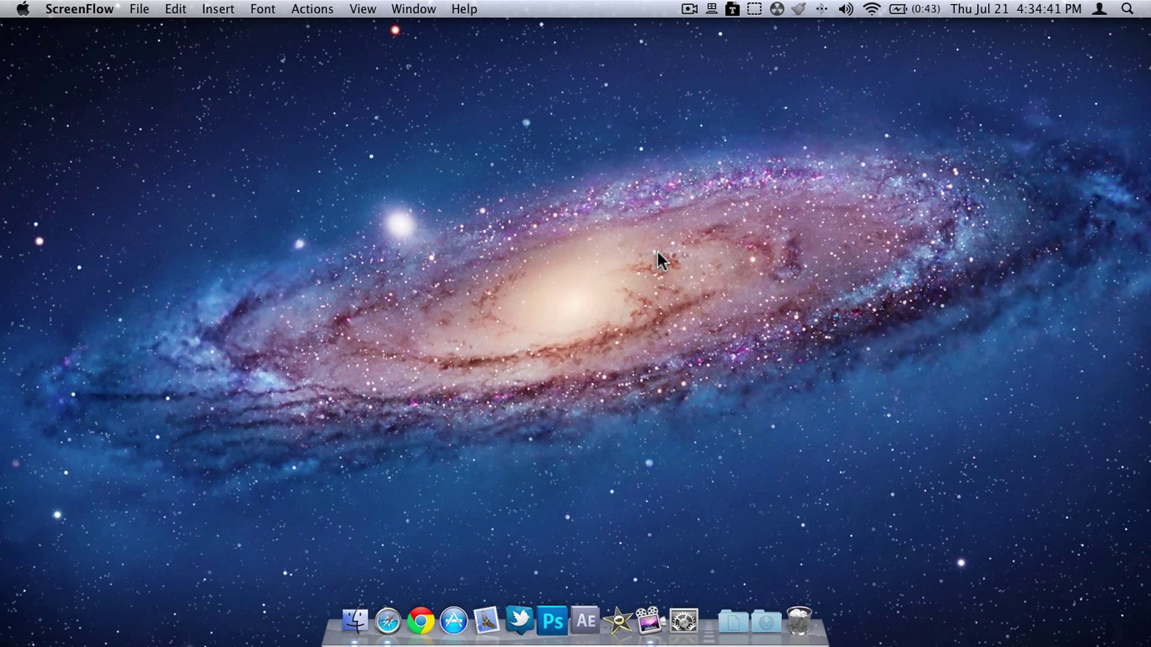
Open Keyboard preferences from the Dock and show the Launchpad & Dock shortcuts.
click(580, 345)
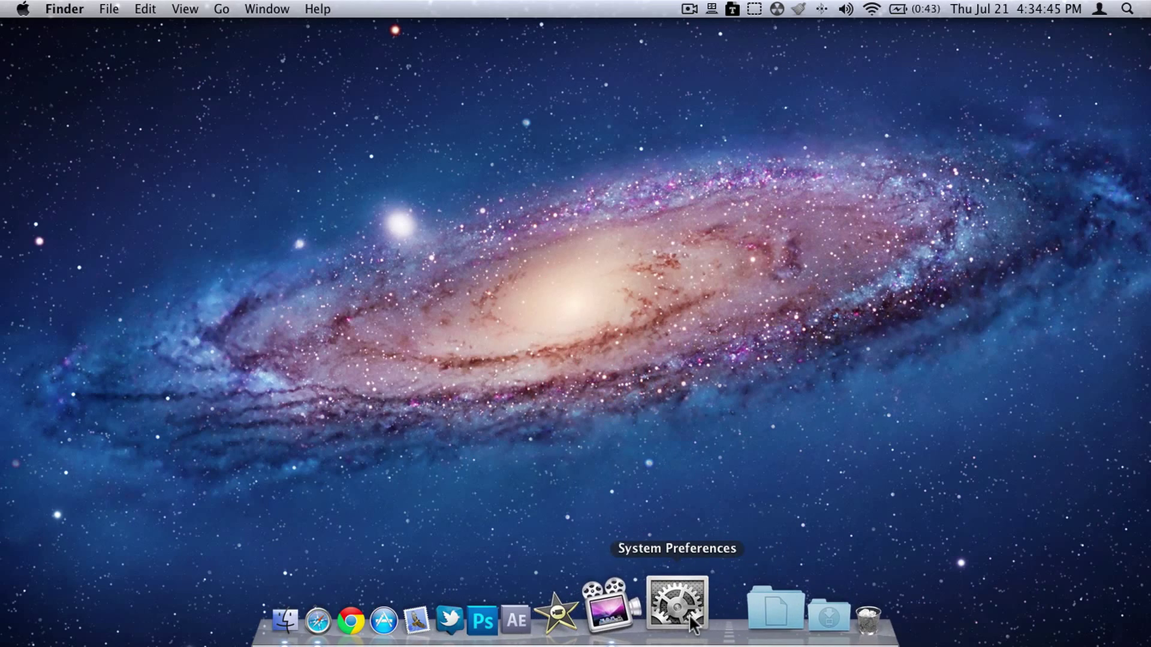
click(683, 616)
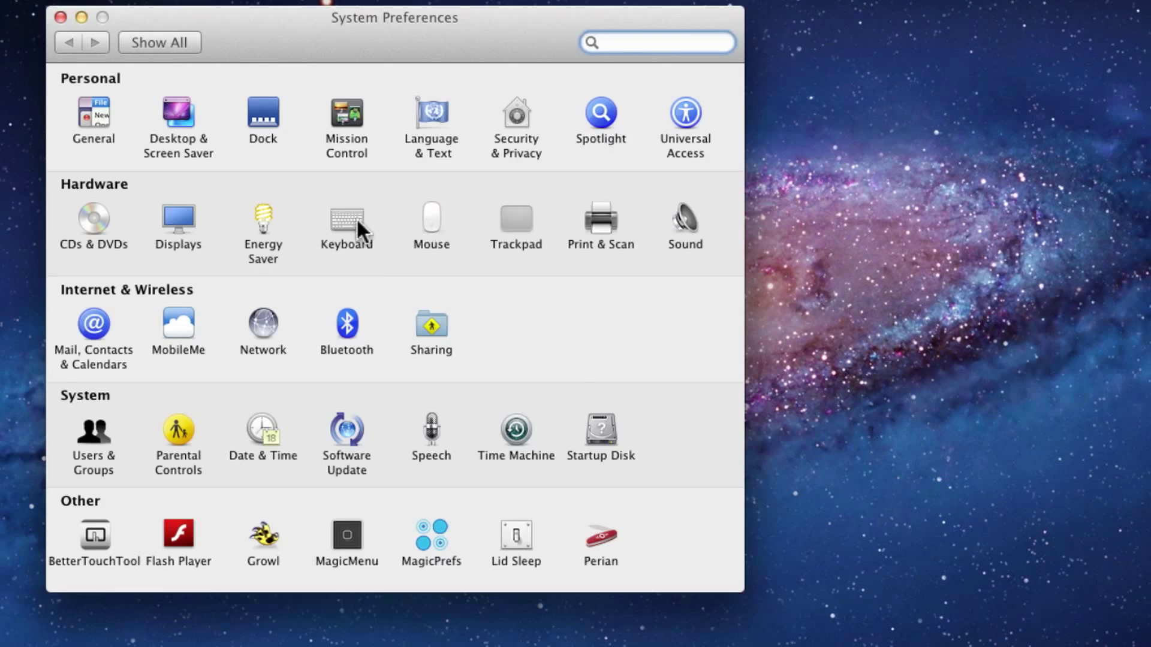
click(357, 221)
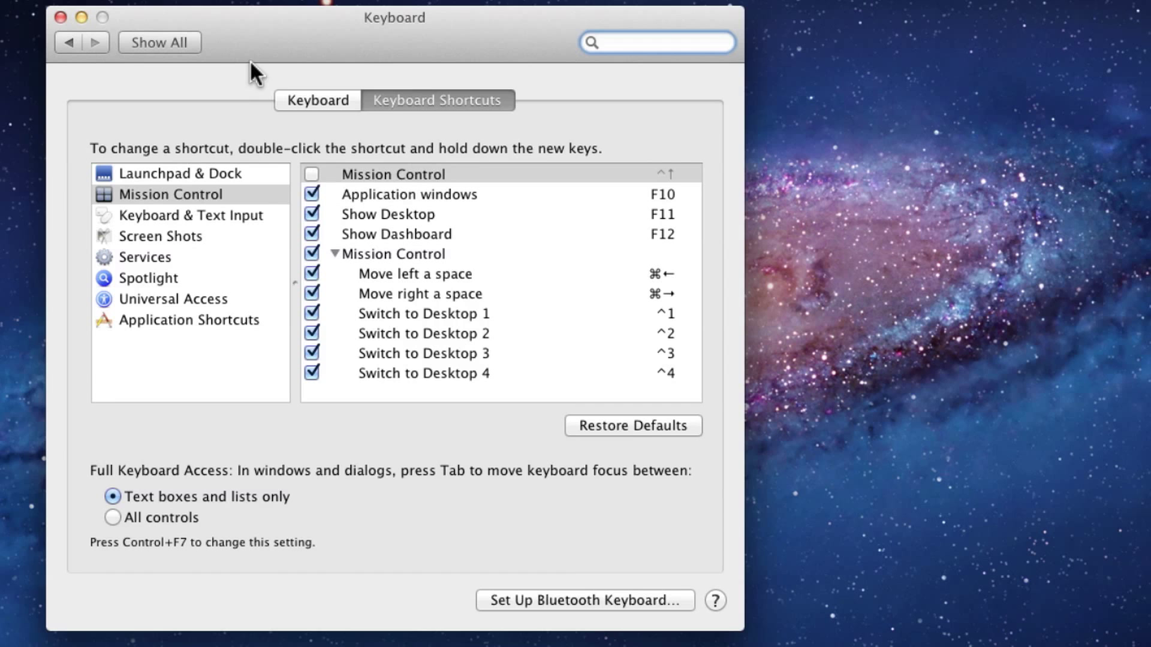
drag(373, 27, 346, 34)
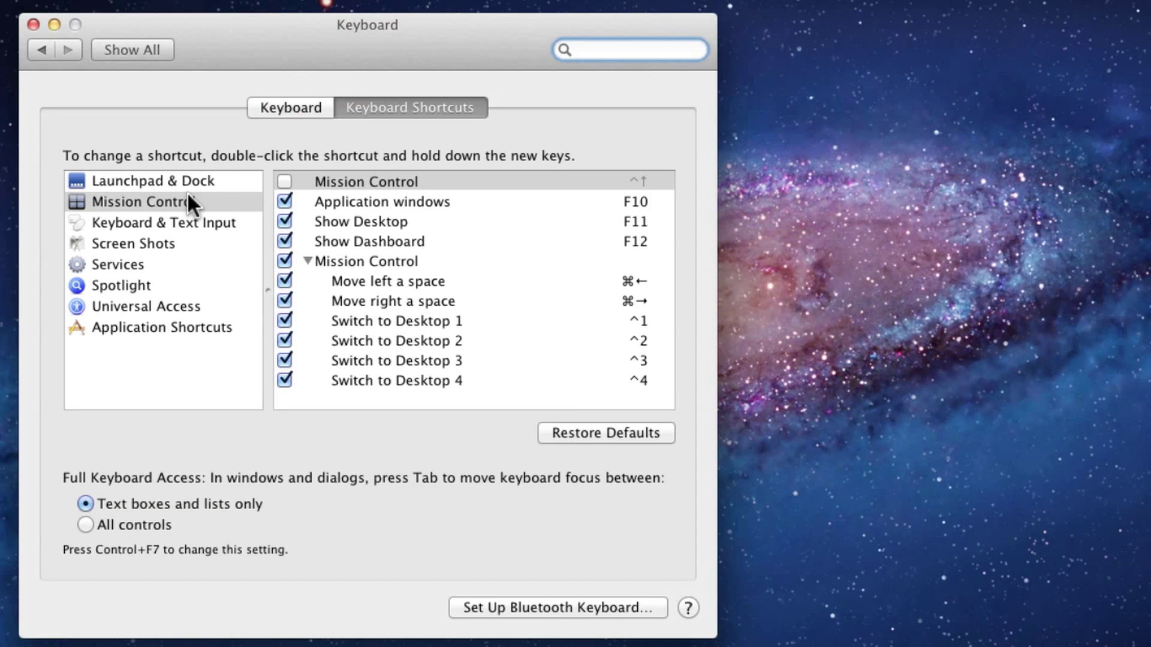
click(197, 180)
Browse the Services and Mission Control shortcuts, and try Ctrl+Up to show all desktops.
click(191, 260)
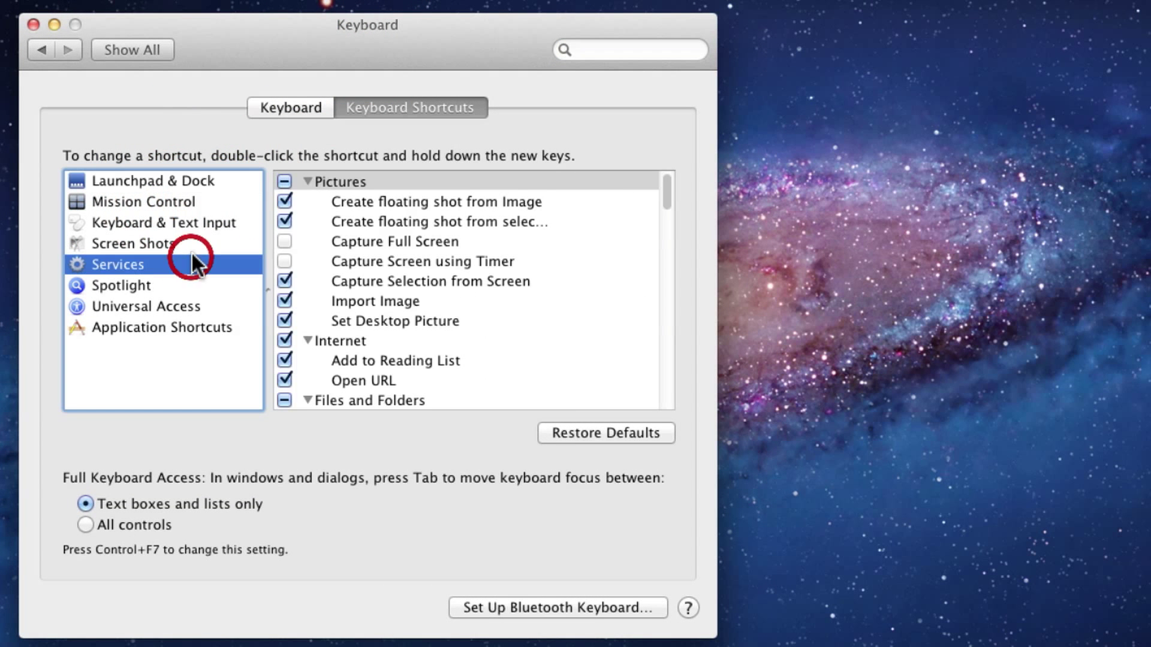
click(189, 204)
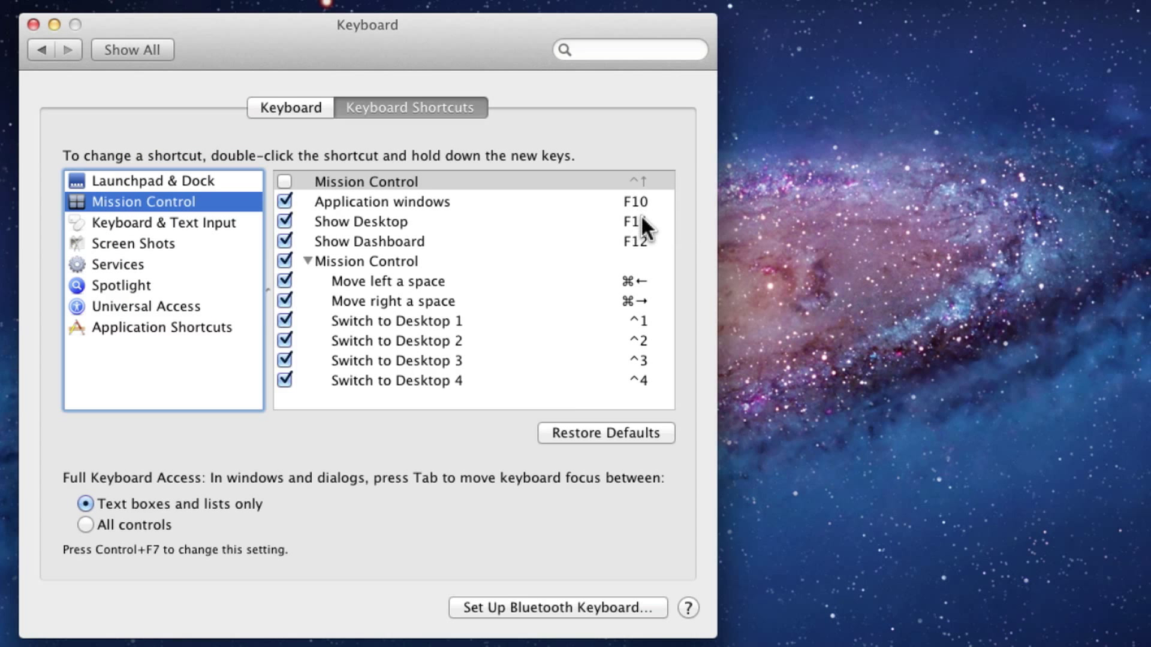
click(486, 47)
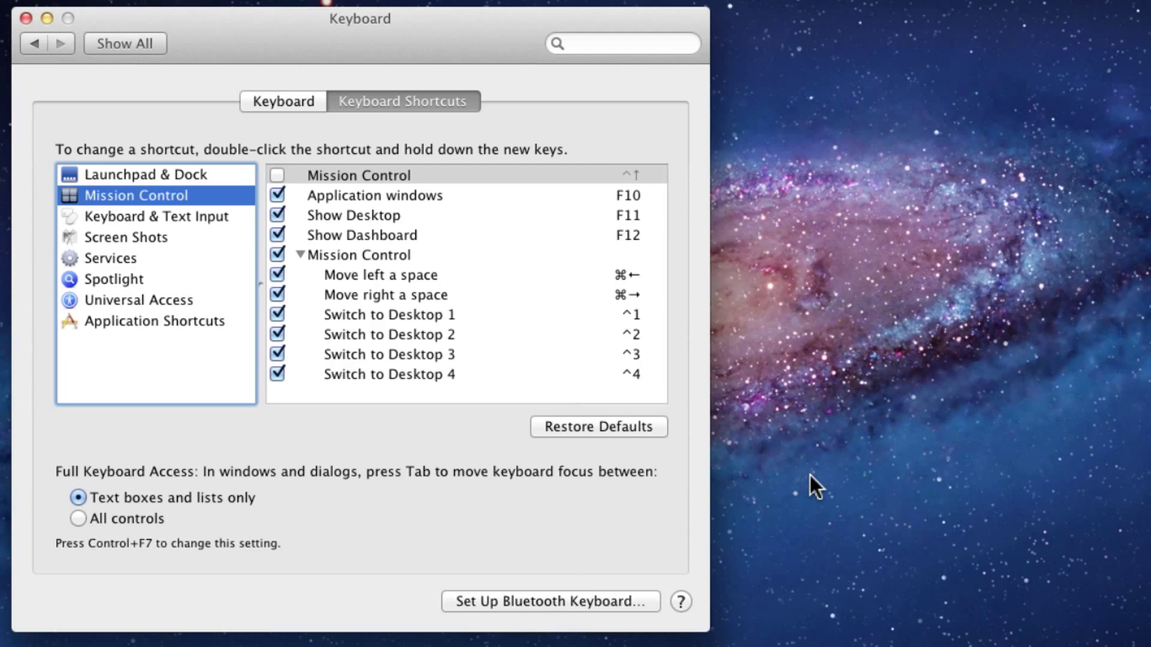
key(ctrl+Up)
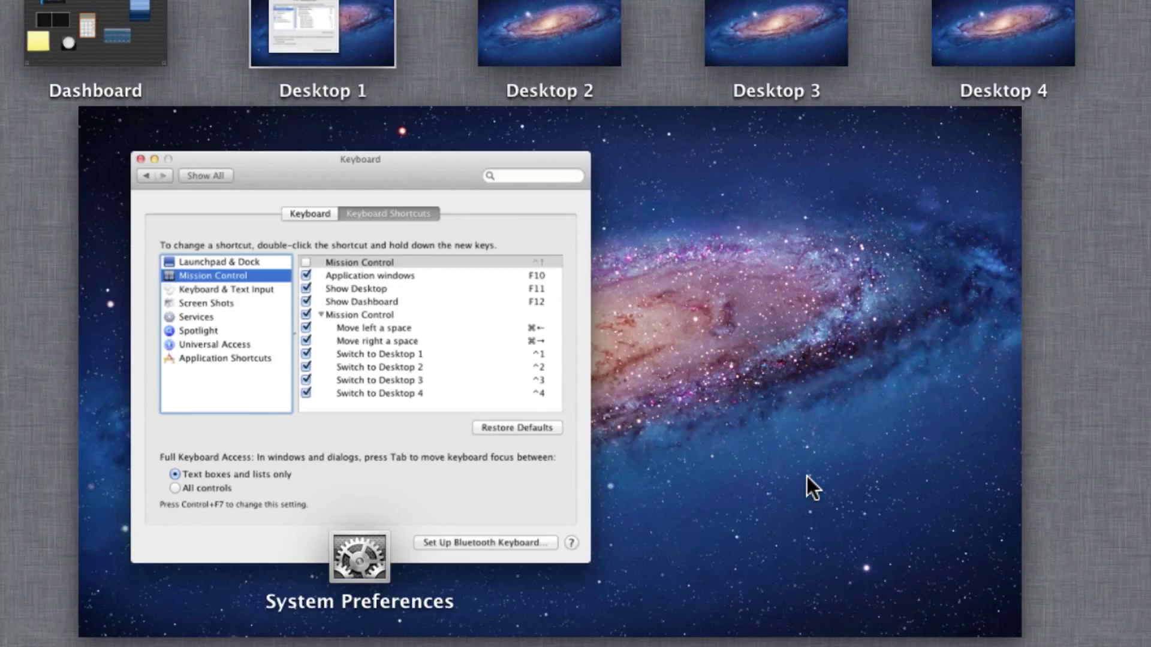
key(ctrl+Up)
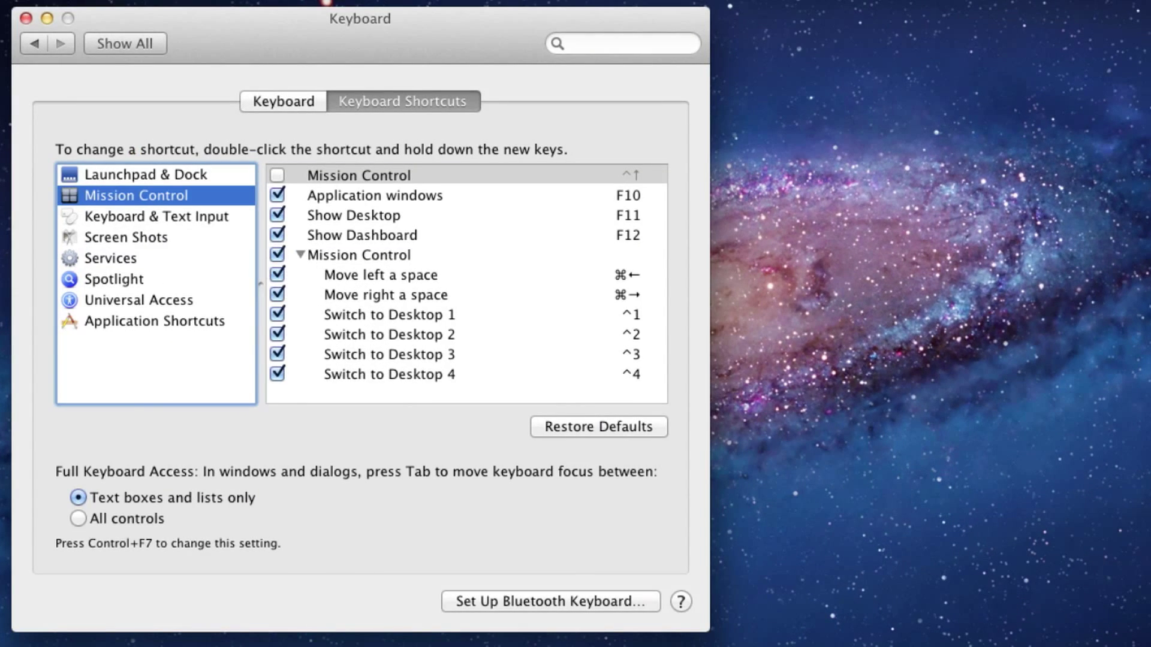
Open and close the Documents stack, then return to the Launchpad & Dock shortcuts.
click(747, 640)
click(832, 269)
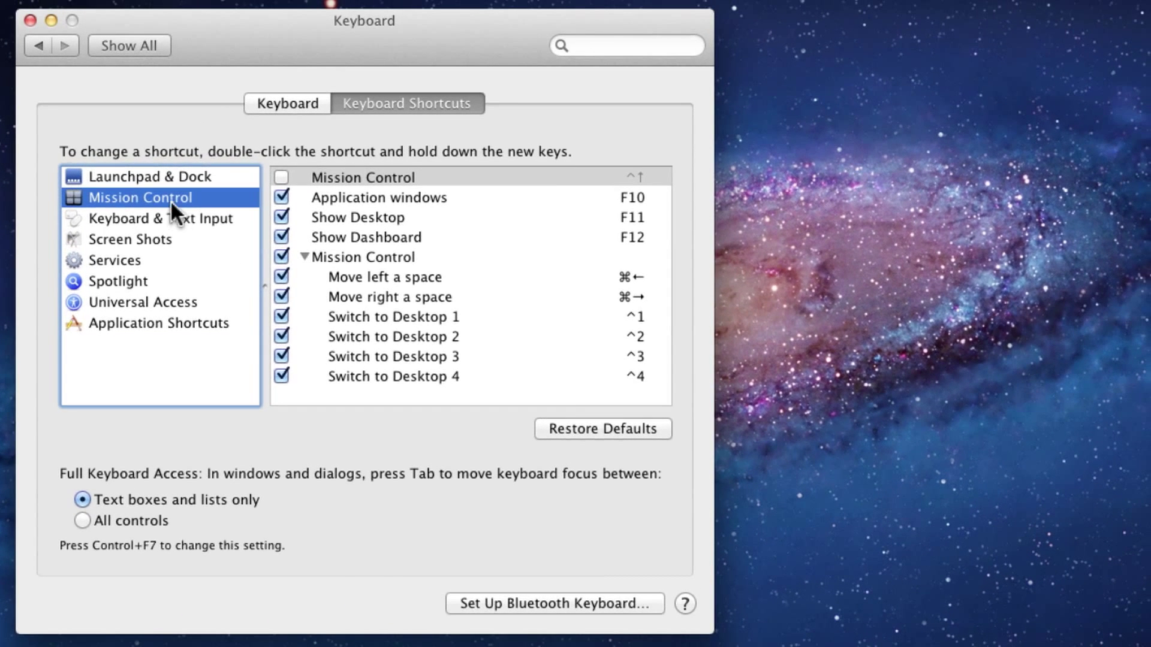
click(216, 174)
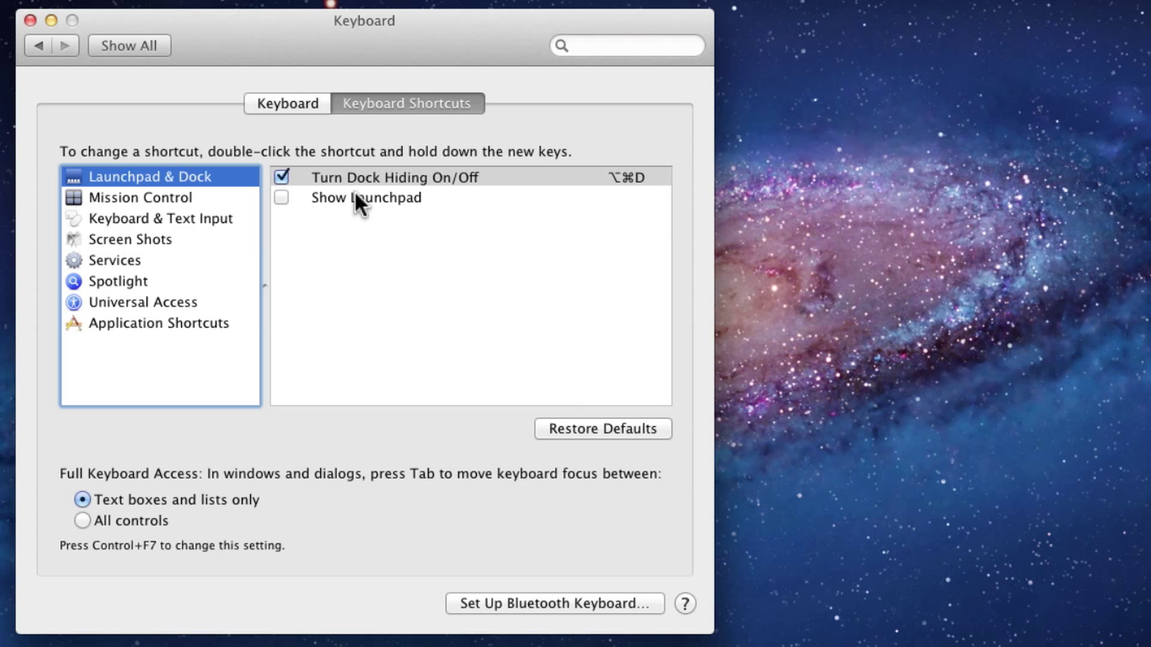
Nudge the Keyboard window left and select the Show Launchpad shortcut.
drag(454, 38, 437, 36)
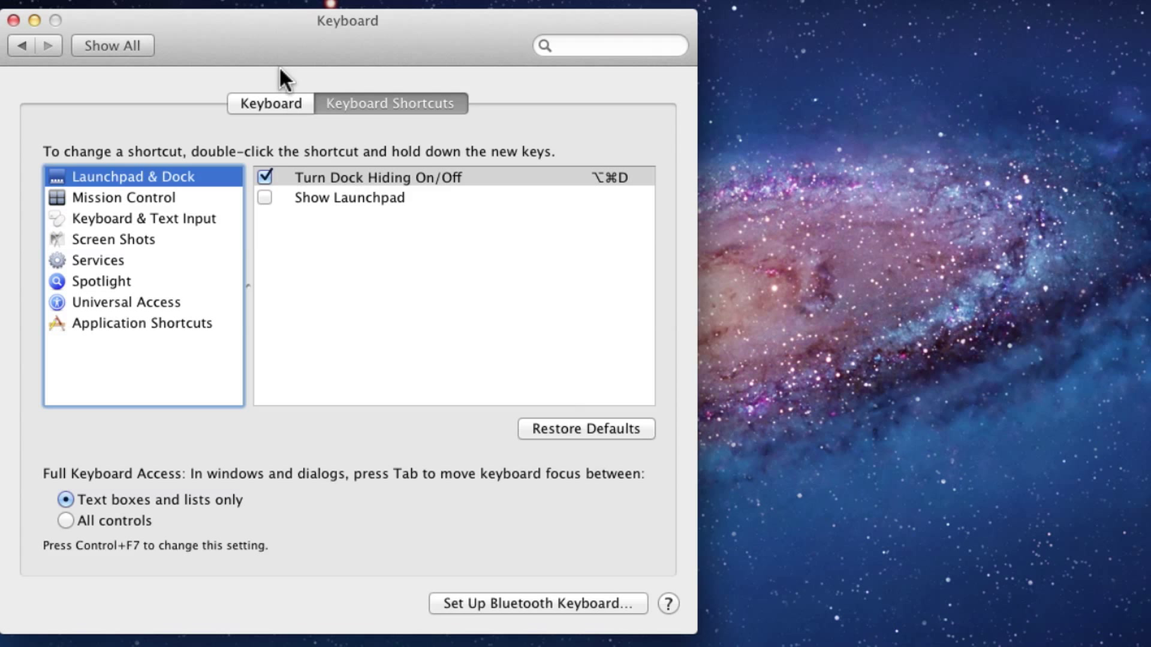
drag(409, 49, 407, 49)
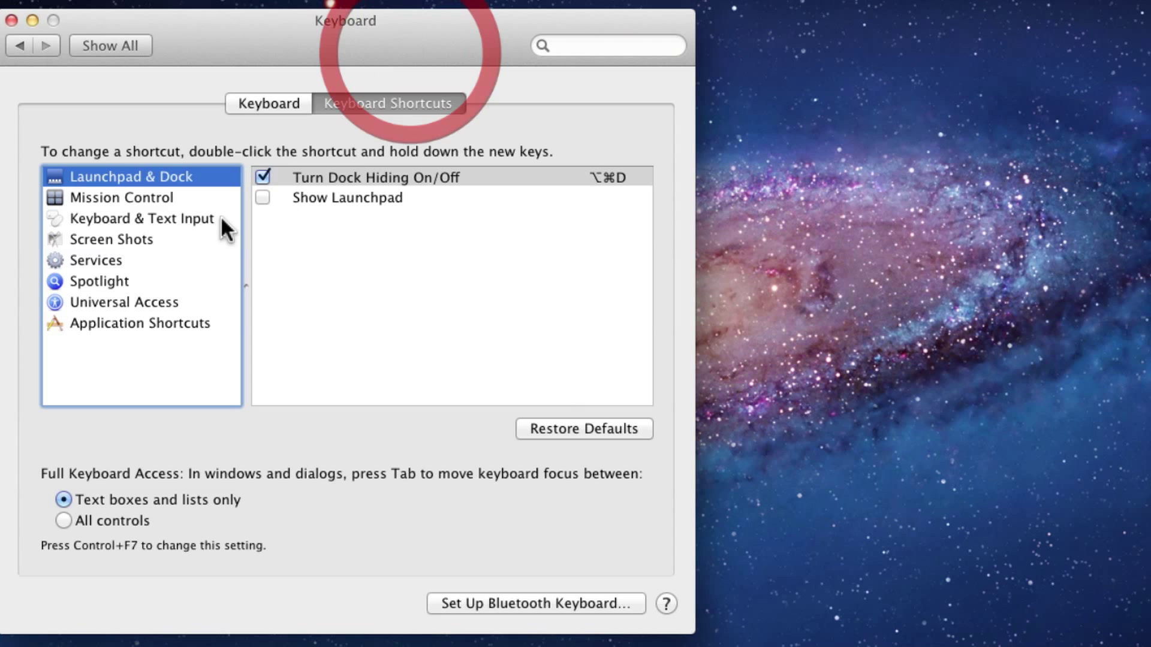
click(392, 201)
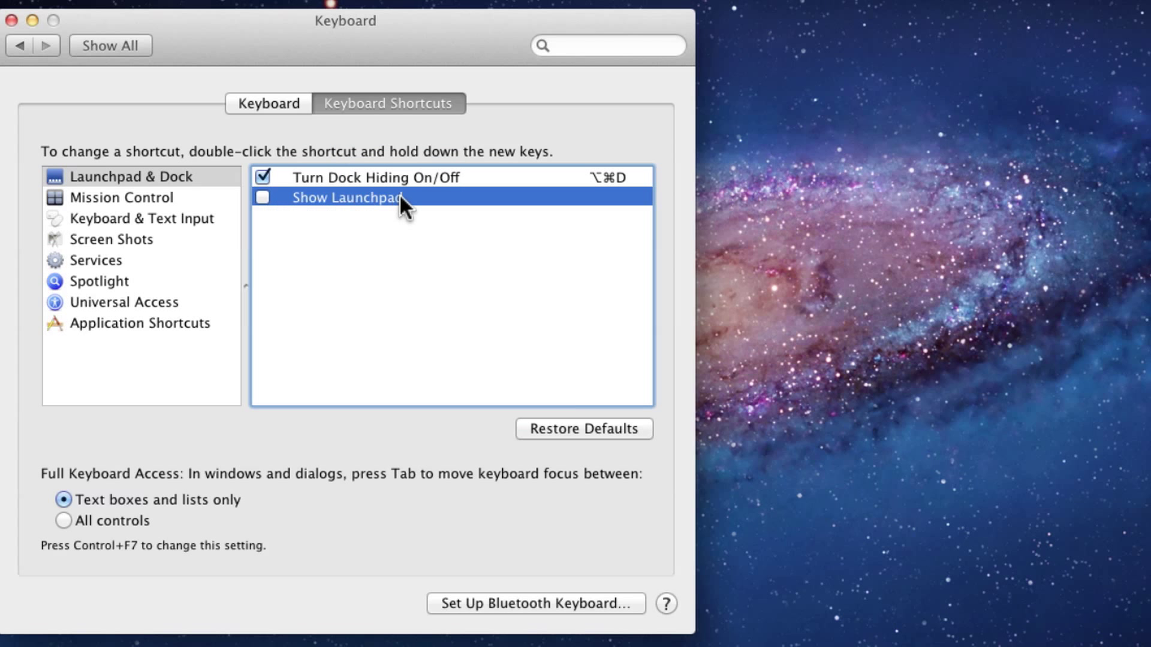
Return via Show All to Keyboard's Launchpad & Dock and reselect Show Launchpad.
click(125, 46)
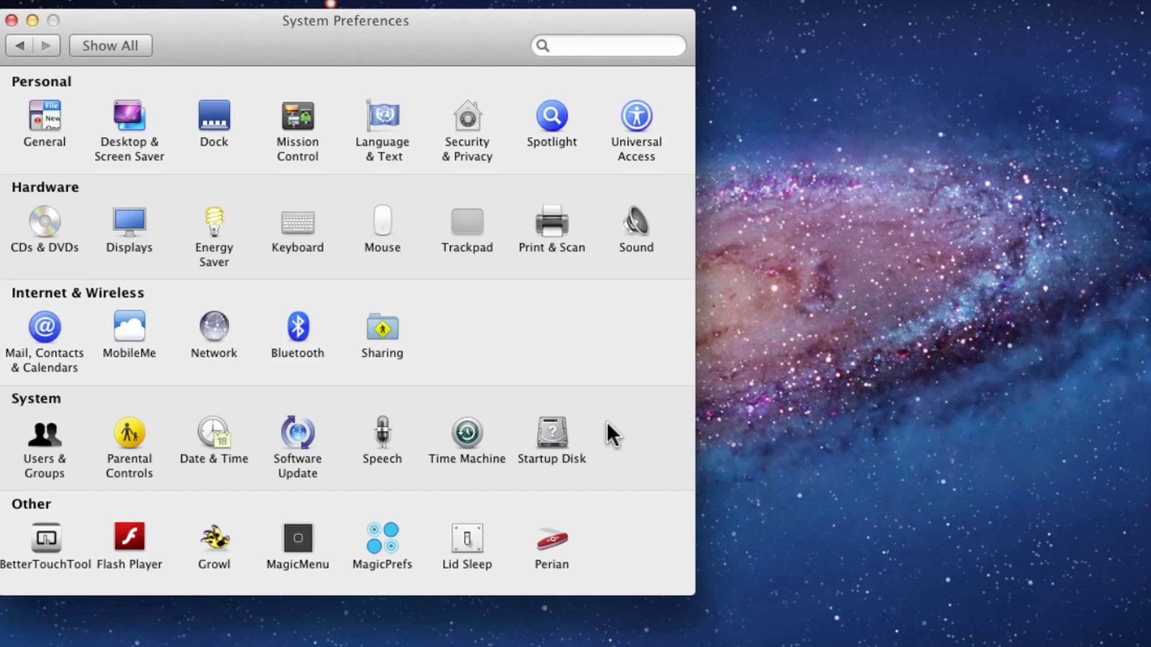
click(296, 222)
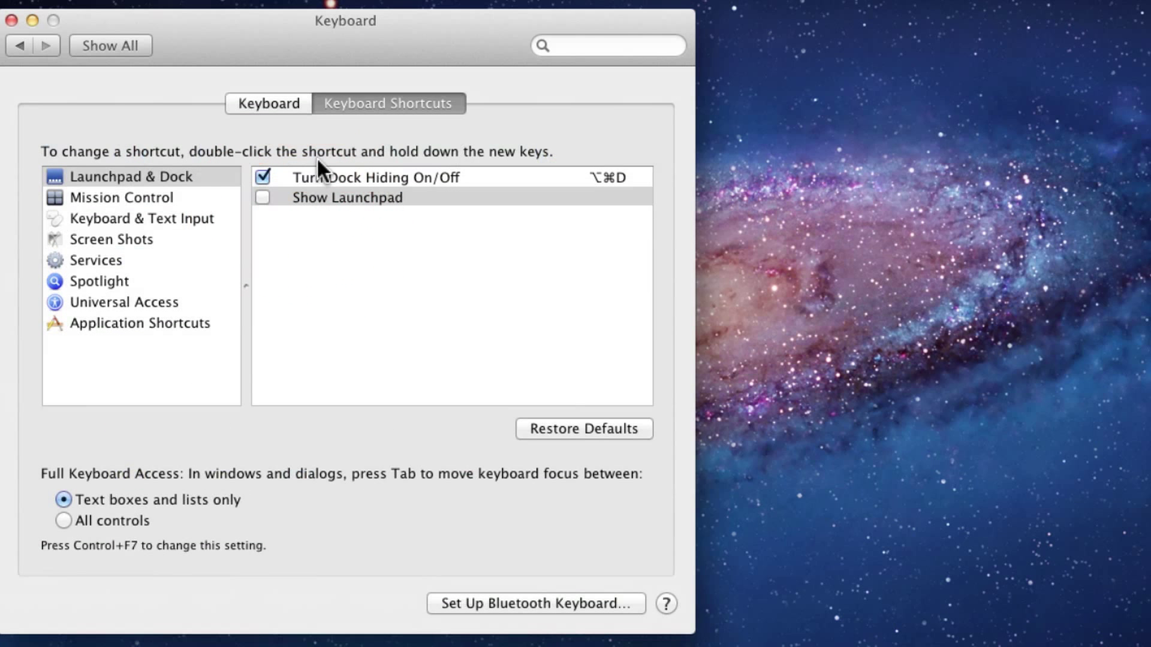
click(166, 180)
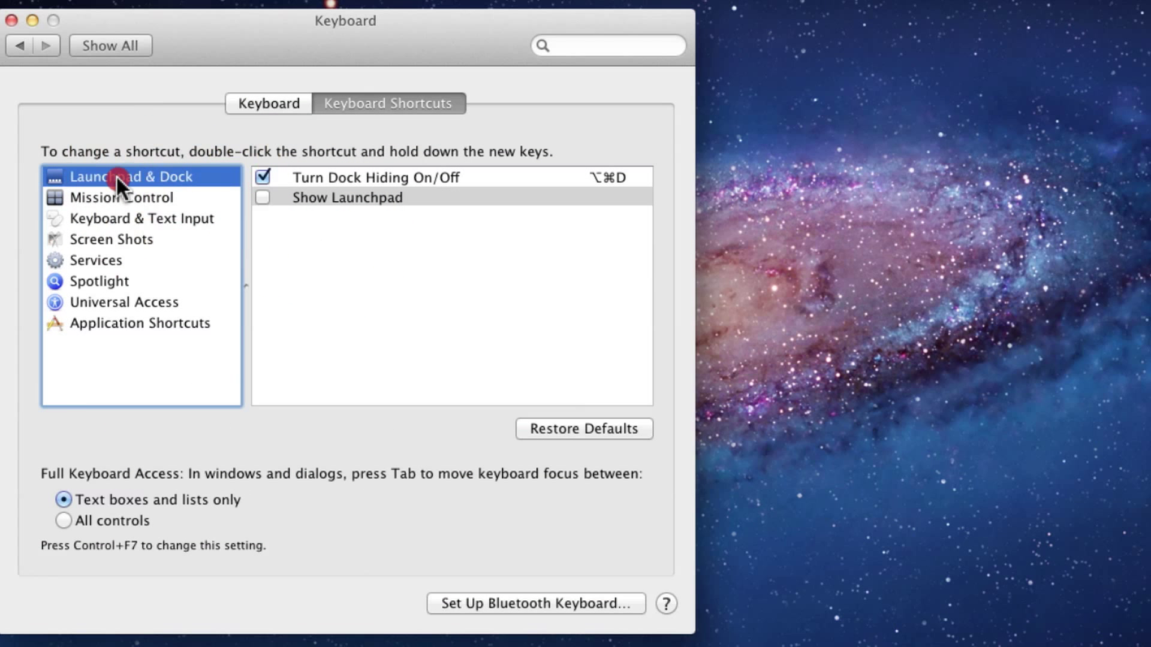
click(341, 198)
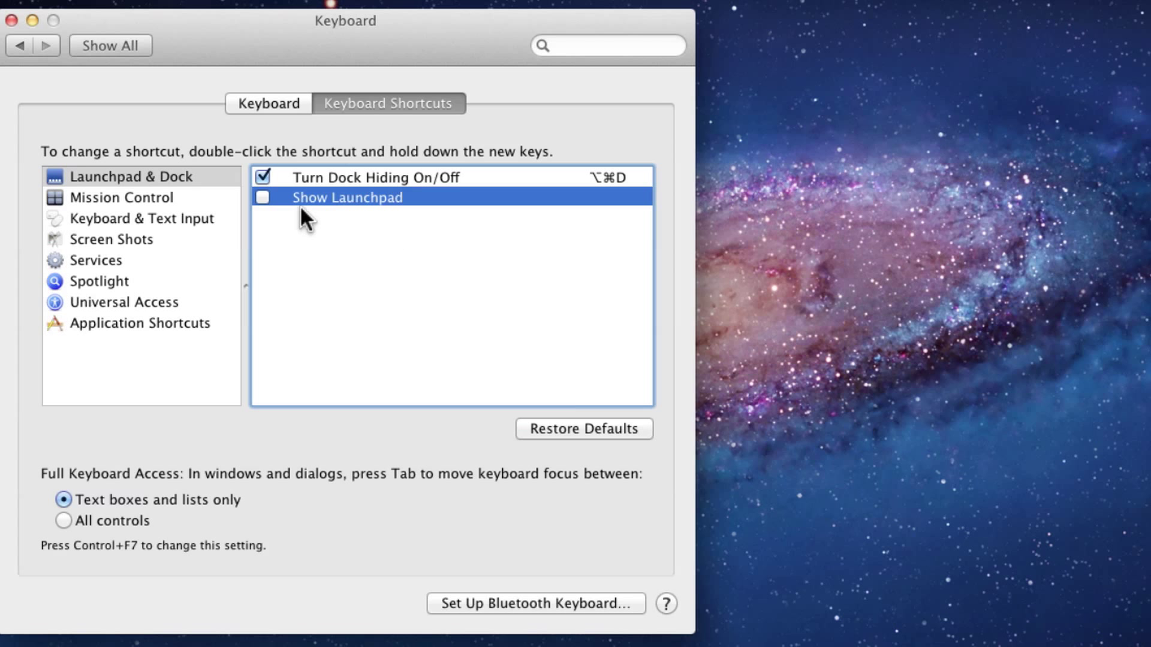
Enable Show Launchpad and record ⌘L as its shortcut after one abandoned attempt.
click(263, 199)
double_click(551, 197)
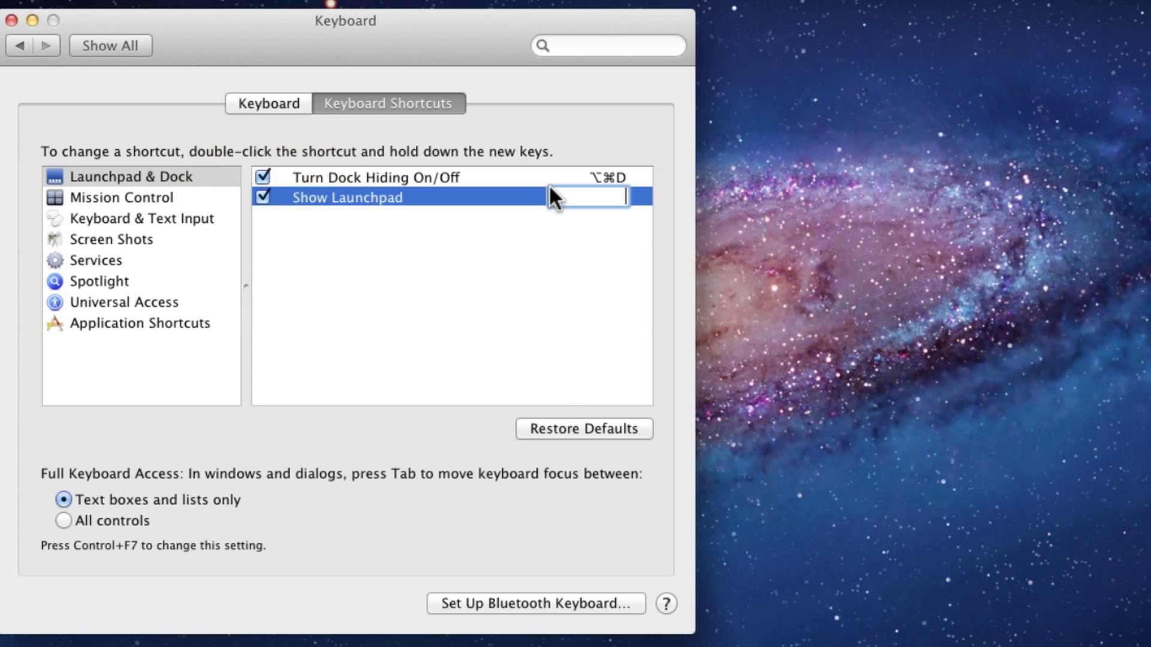
click(574, 240)
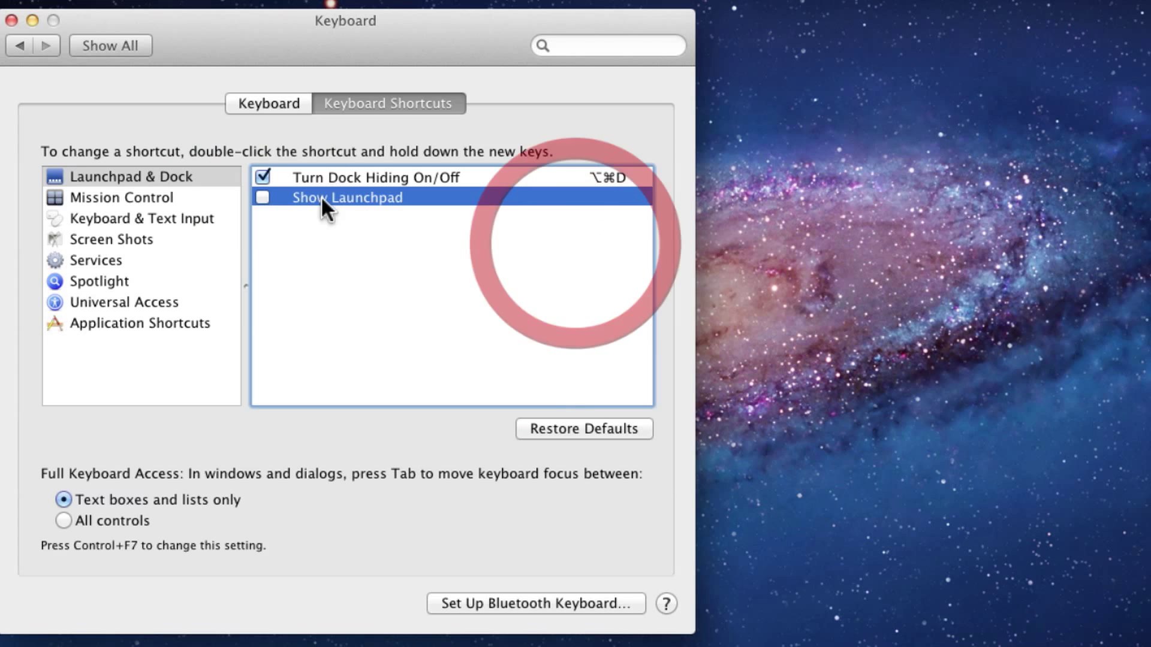
click(263, 198)
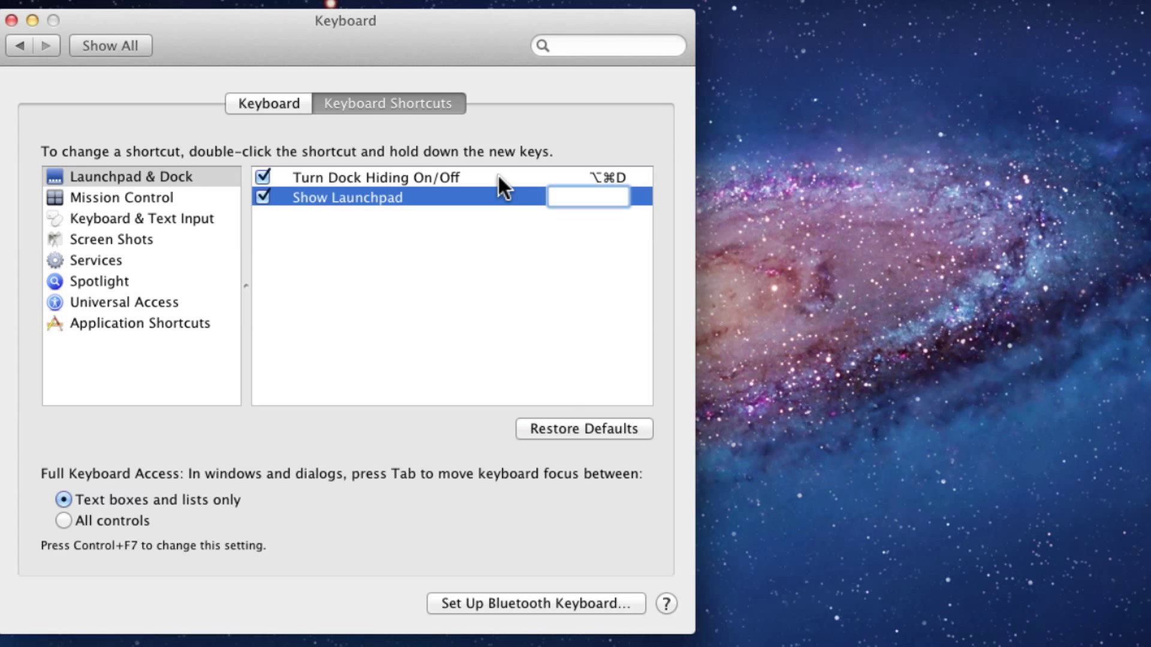
key(super+l)
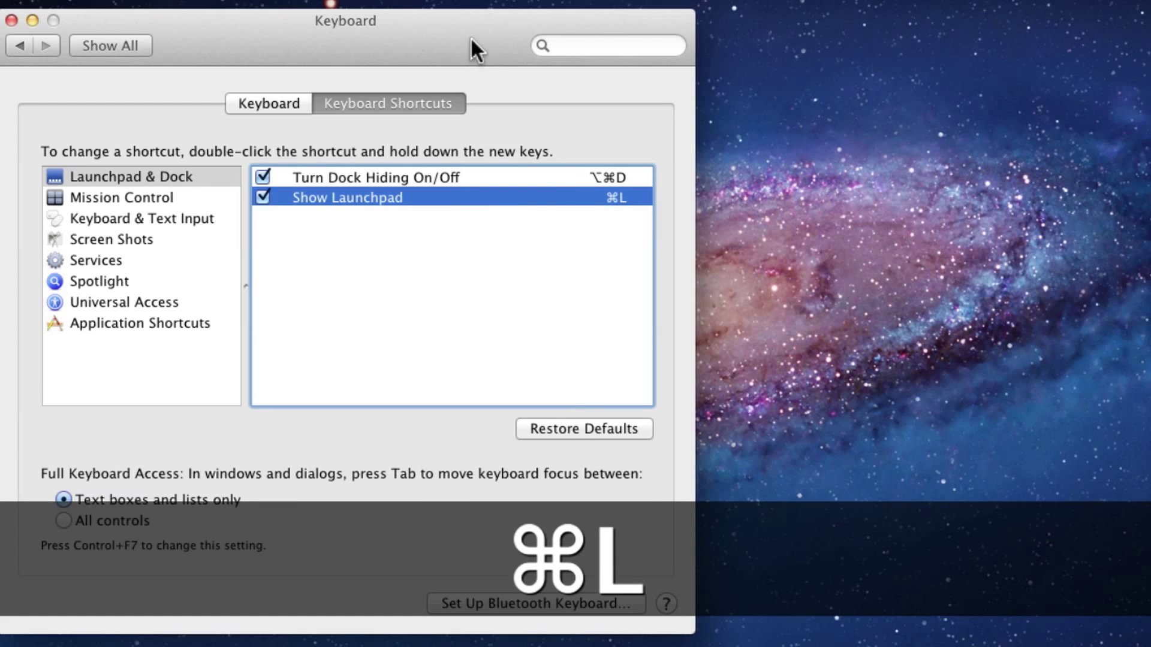
Test ⌘L by opening Launchpad and peeking into the Utilities and Developer folders.
key(super+l)
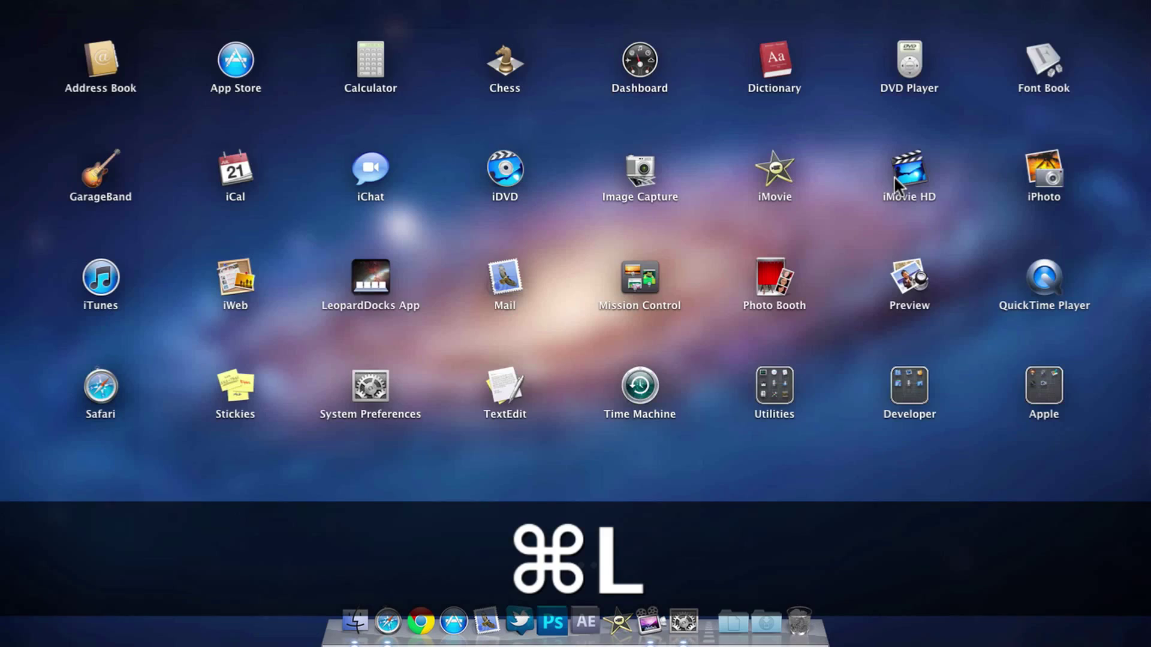
click(767, 379)
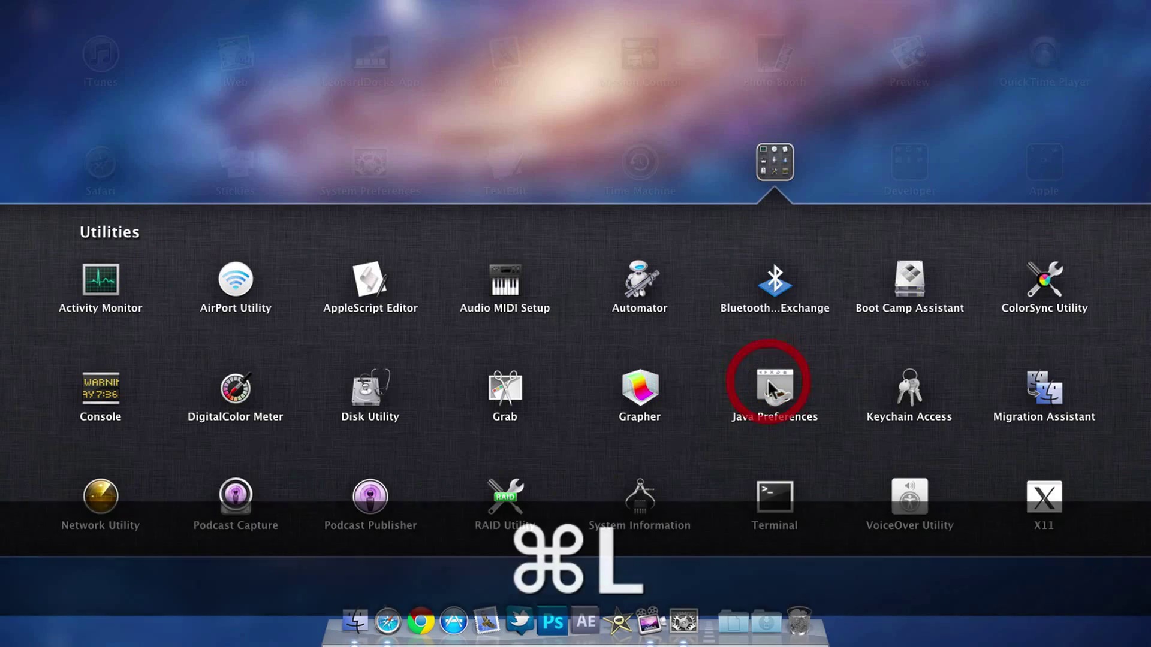
click(782, 157)
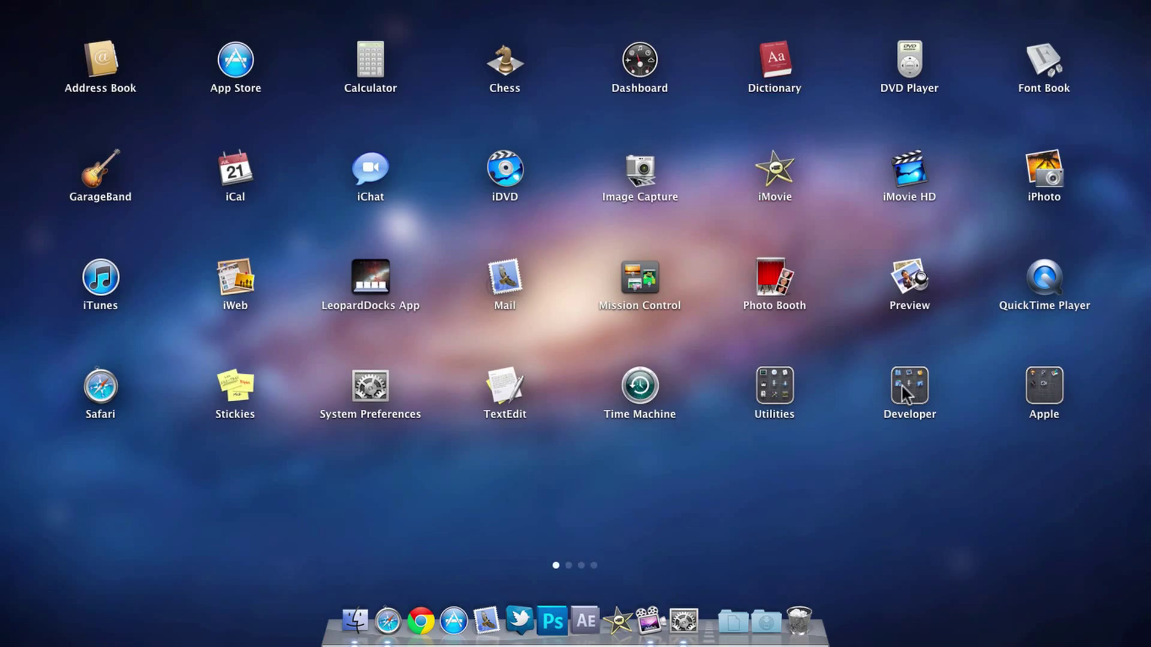
click(904, 384)
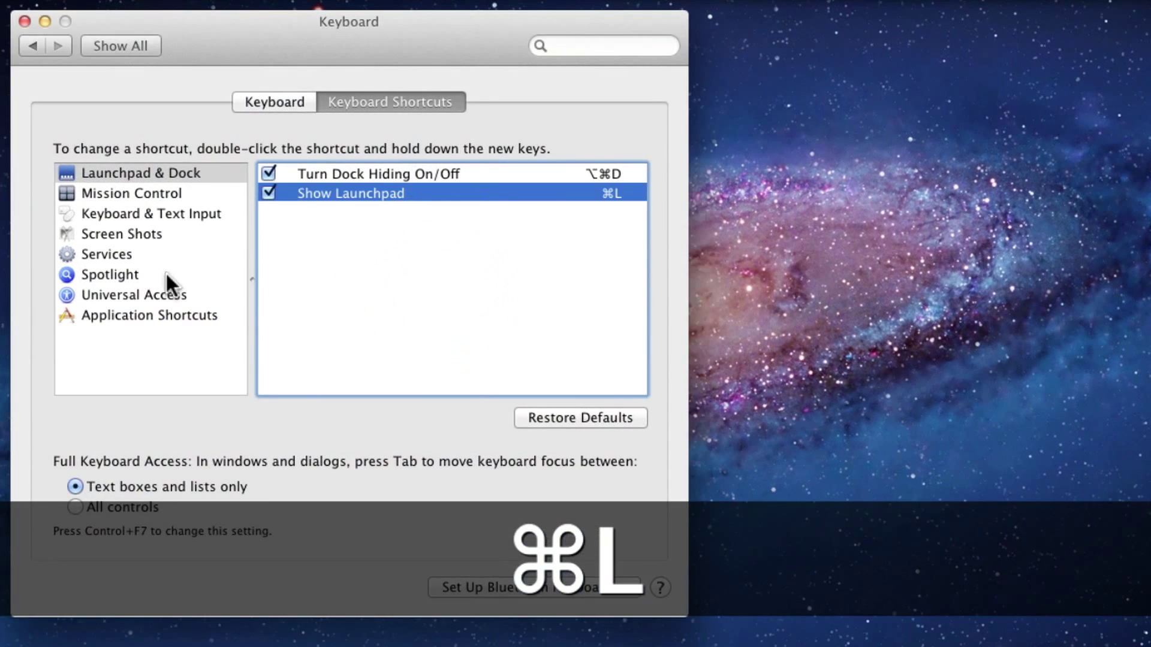
Browse the Screenshots and Spotlight shortcuts, then change Mission Control's shortcut to ⌃M.
click(132, 230)
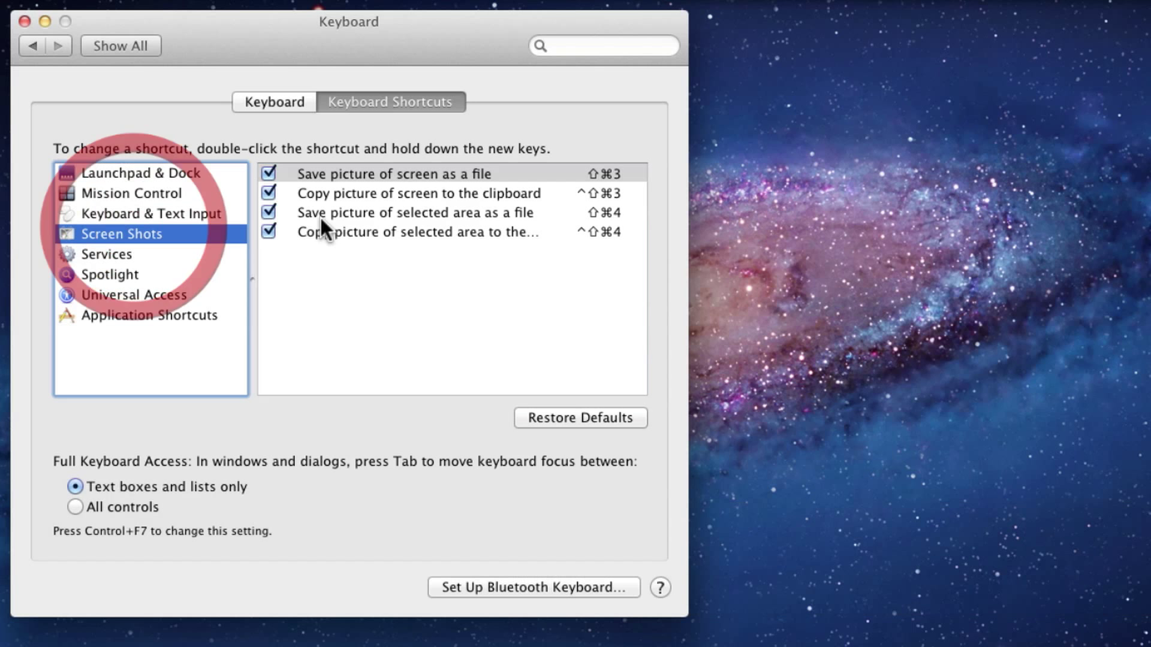
click(389, 214)
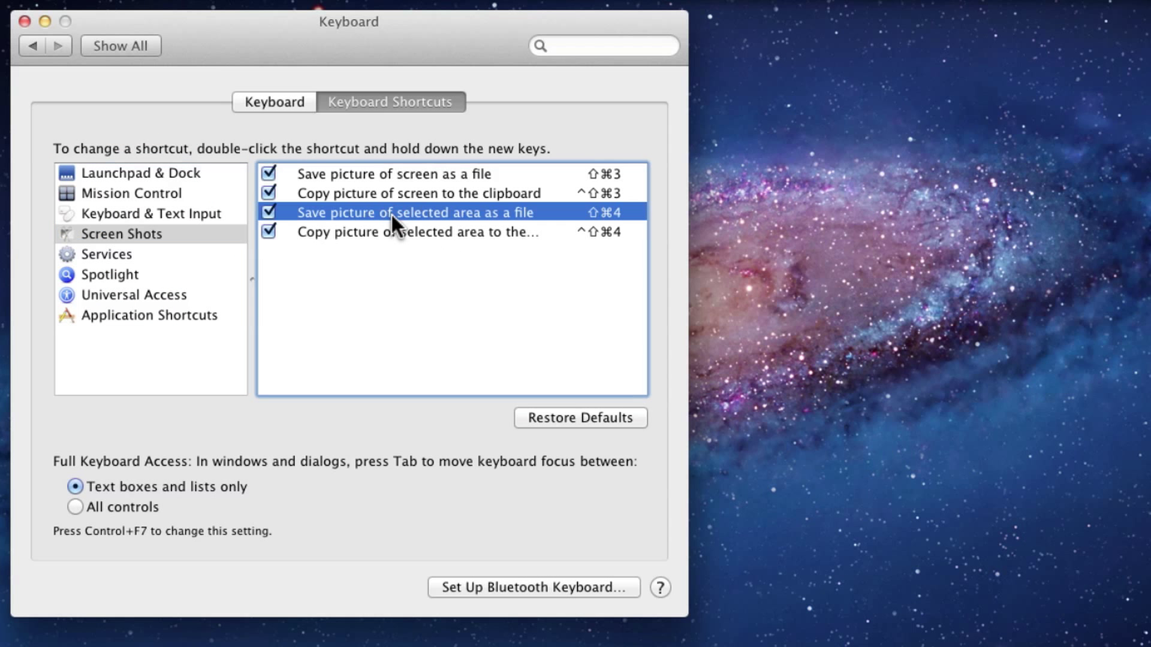
click(168, 270)
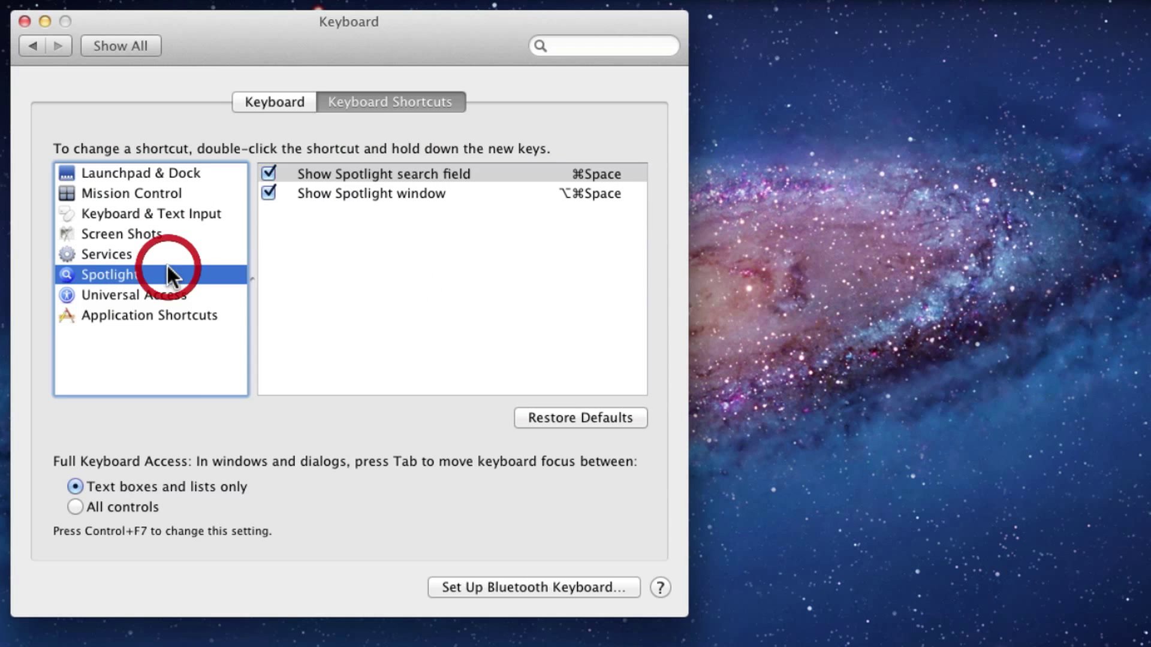
scroll(363, 265, down, 2)
scroll(363, 265, down, 5)
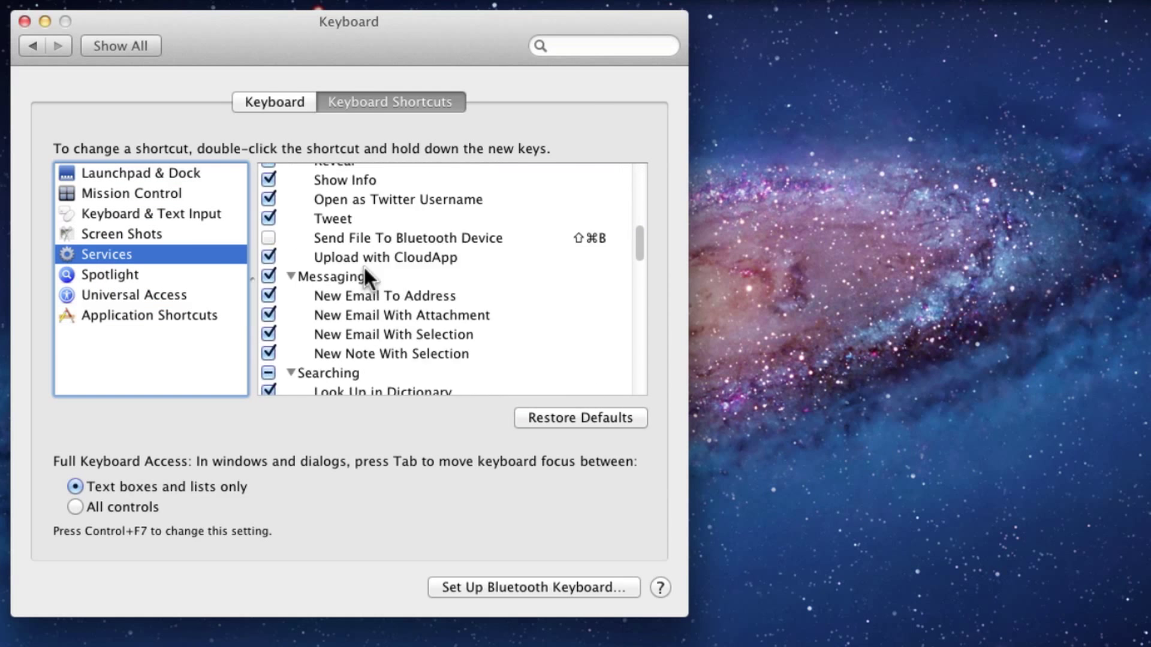
scroll(363, 265, down, 2)
scroll(363, 266, up, 8)
click(145, 185)
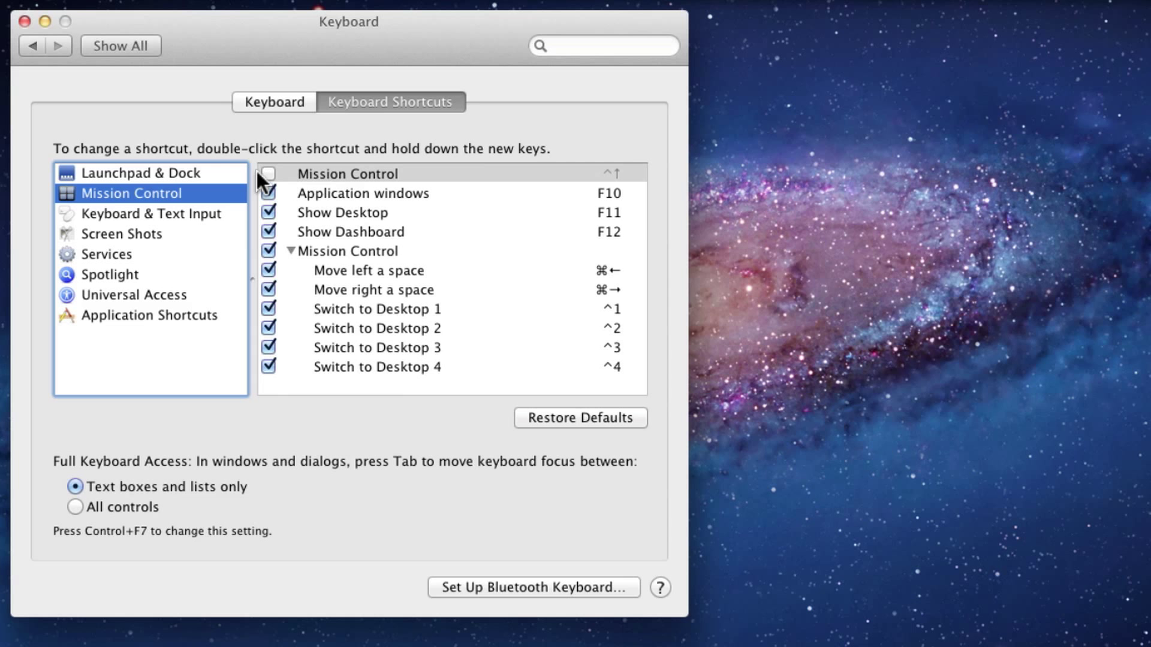
click(262, 172)
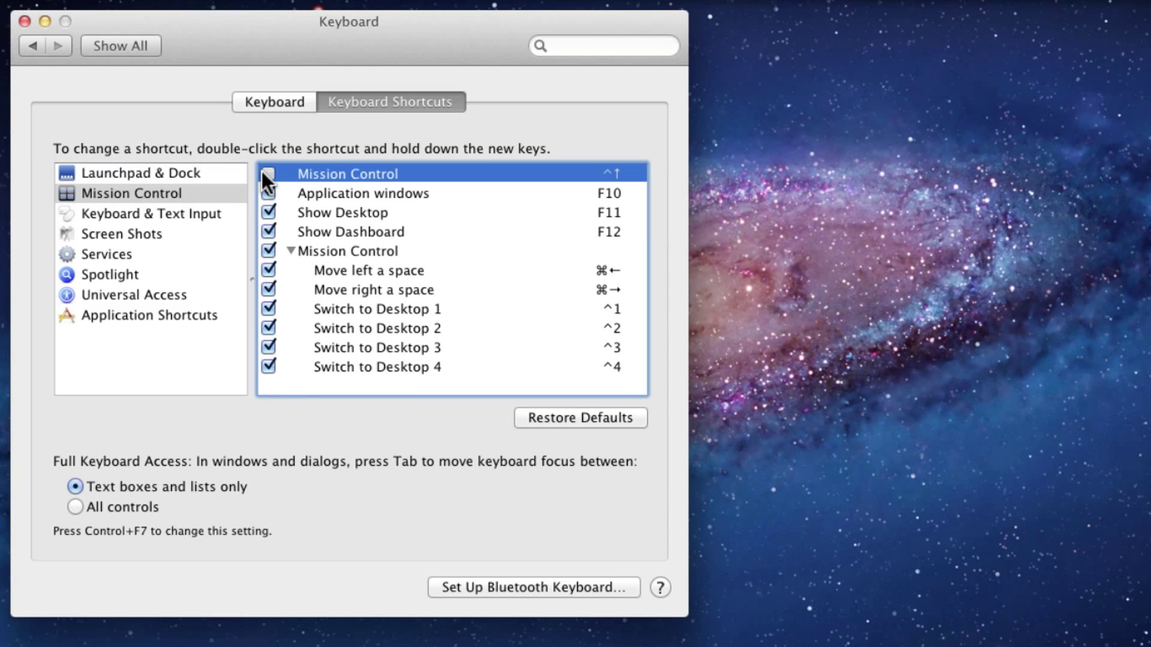
double_click(609, 175)
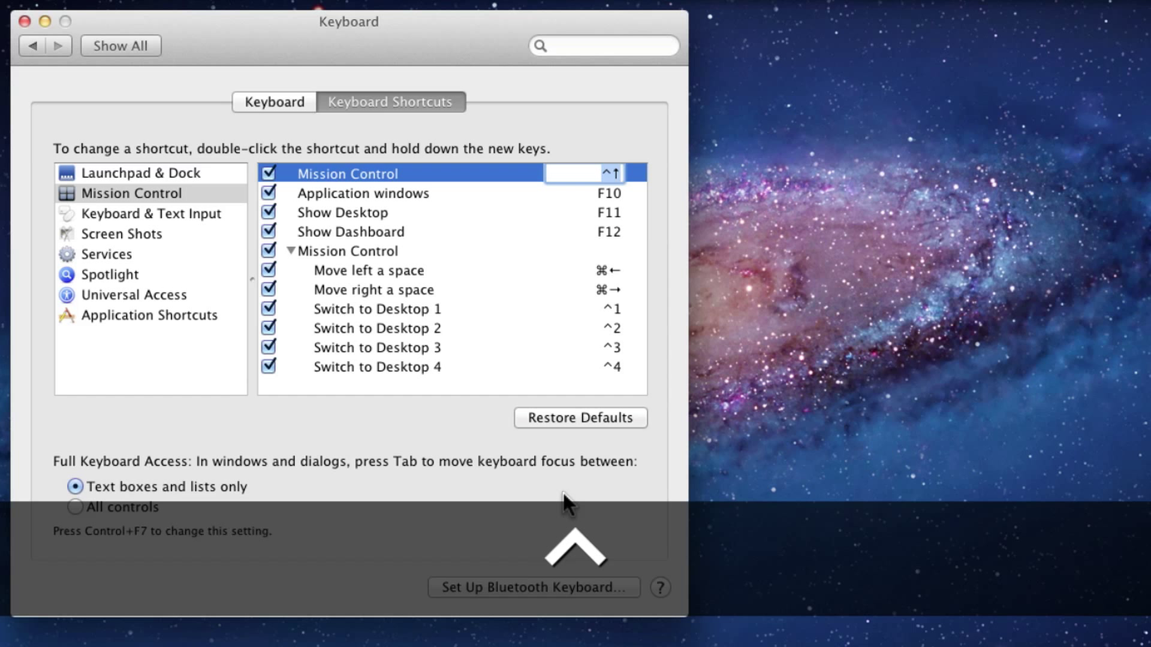
key(ctrl+m)
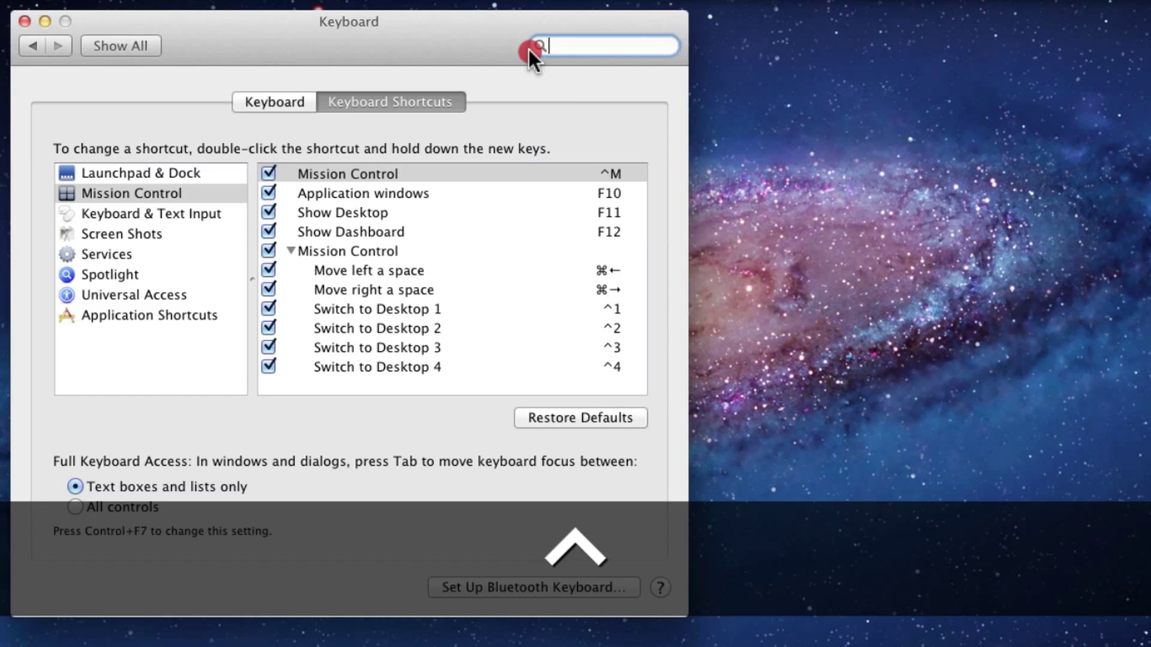
Test ⌃M by opening Mission Control, visiting Desktop 2, and returning to Desktop 1.
drag(527, 46, 512, 44)
click(703, 131)
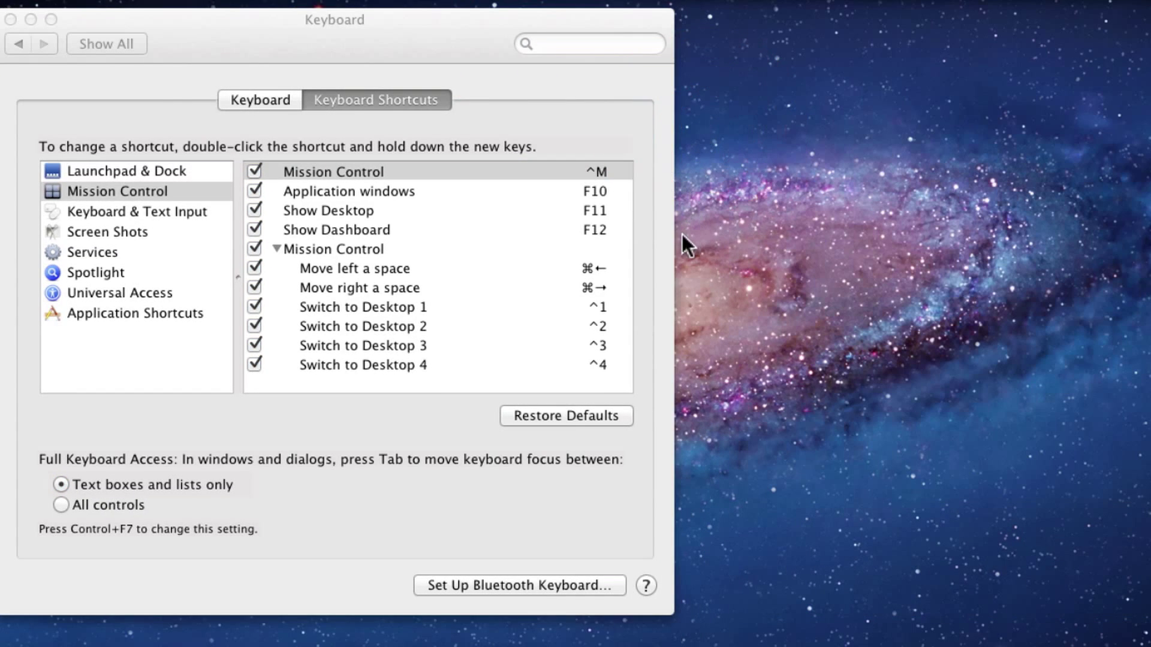
key(ctrl+m)
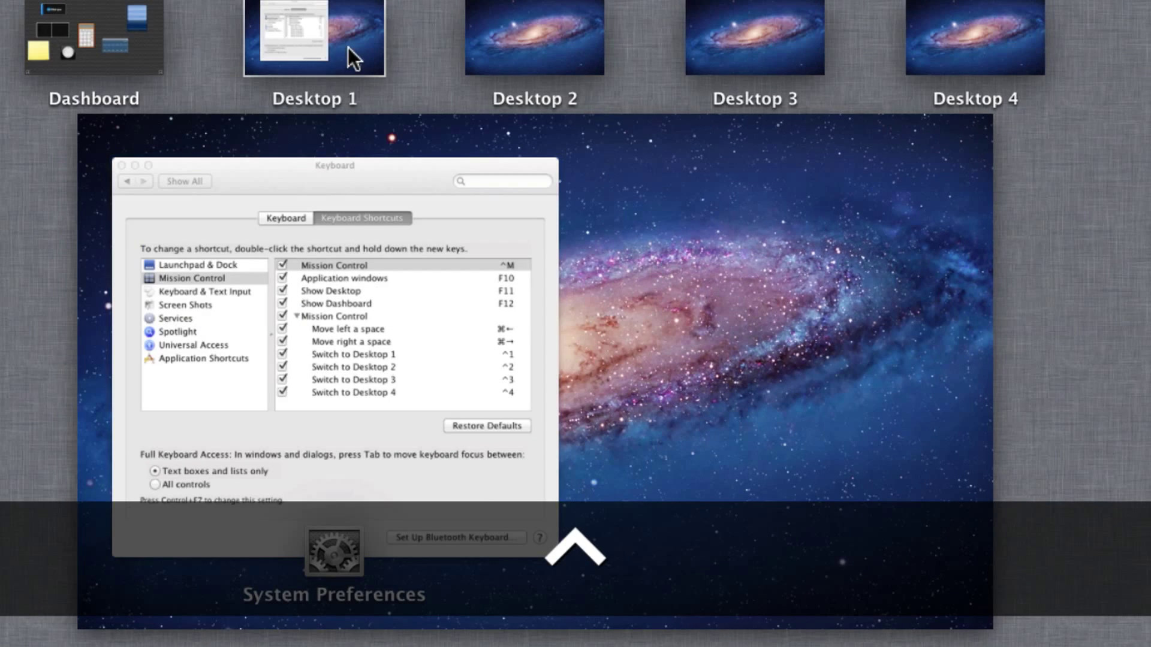
click(559, 12)
key(ctrl+m)
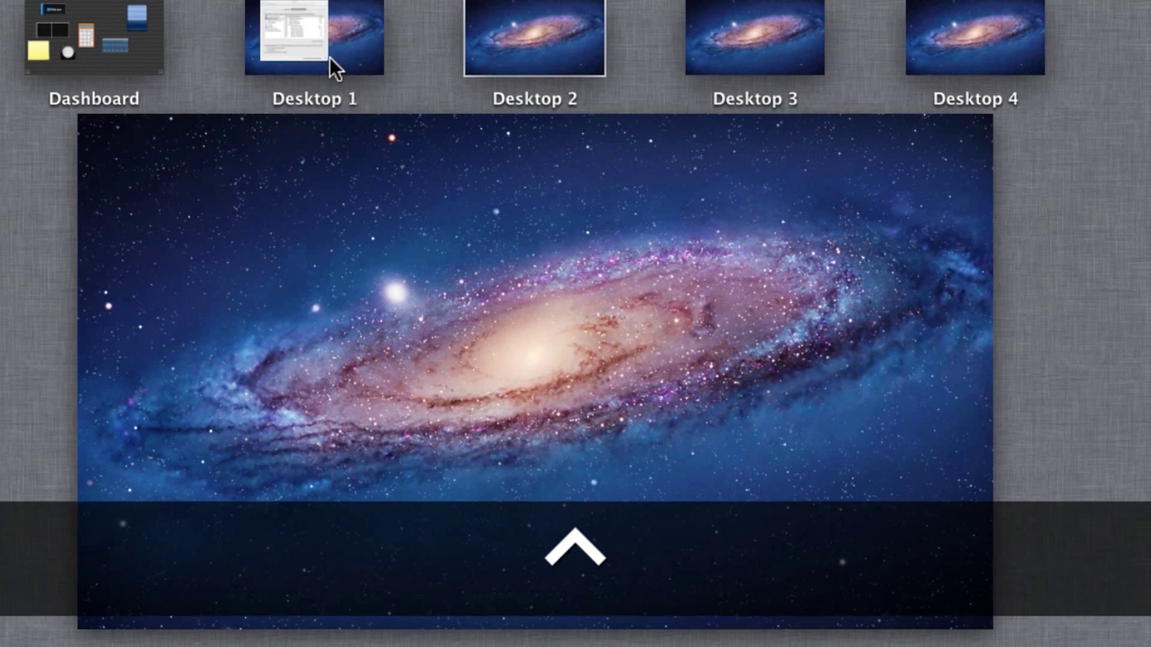
click(330, 58)
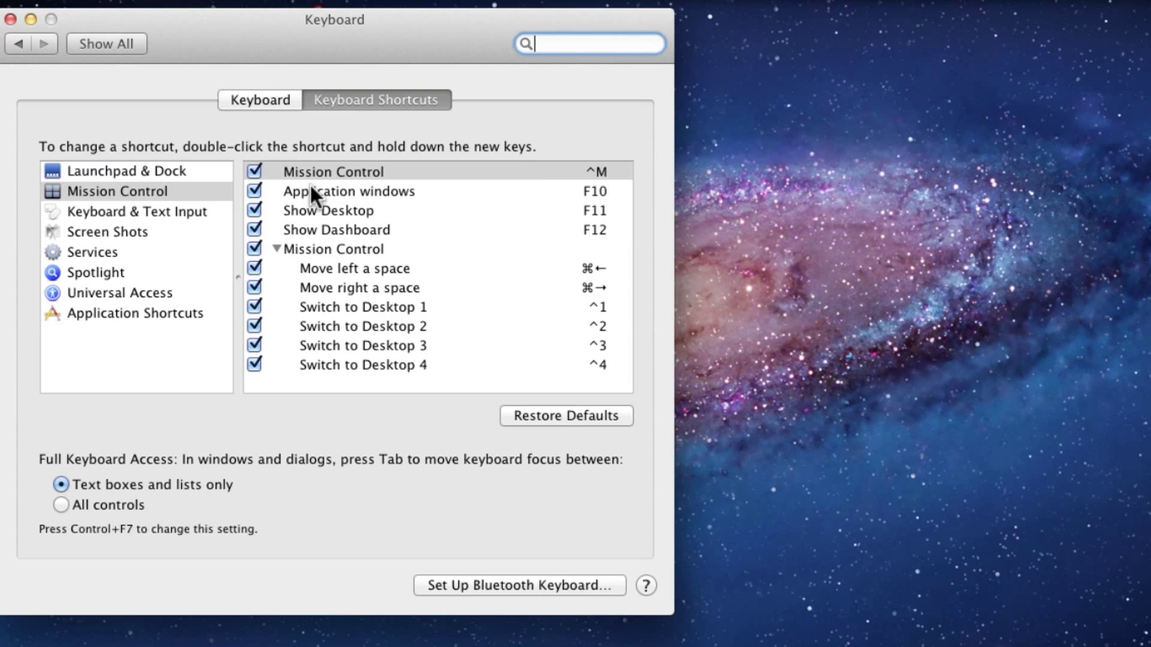
Restore the default shortcuts and select Show Launchpad under Launchpad & Dock.
click(566, 416)
click(108, 171)
click(332, 188)
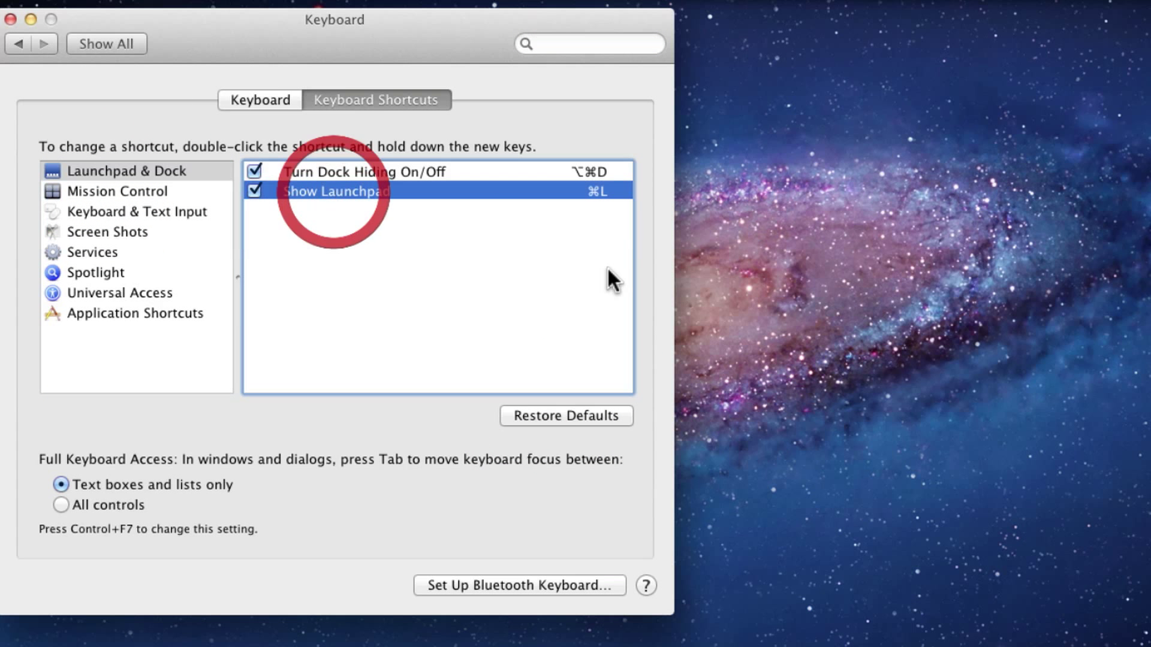
Re-enable Show Launchpad with ⌘L and close the Keyboard preferences window.
click(594, 419)
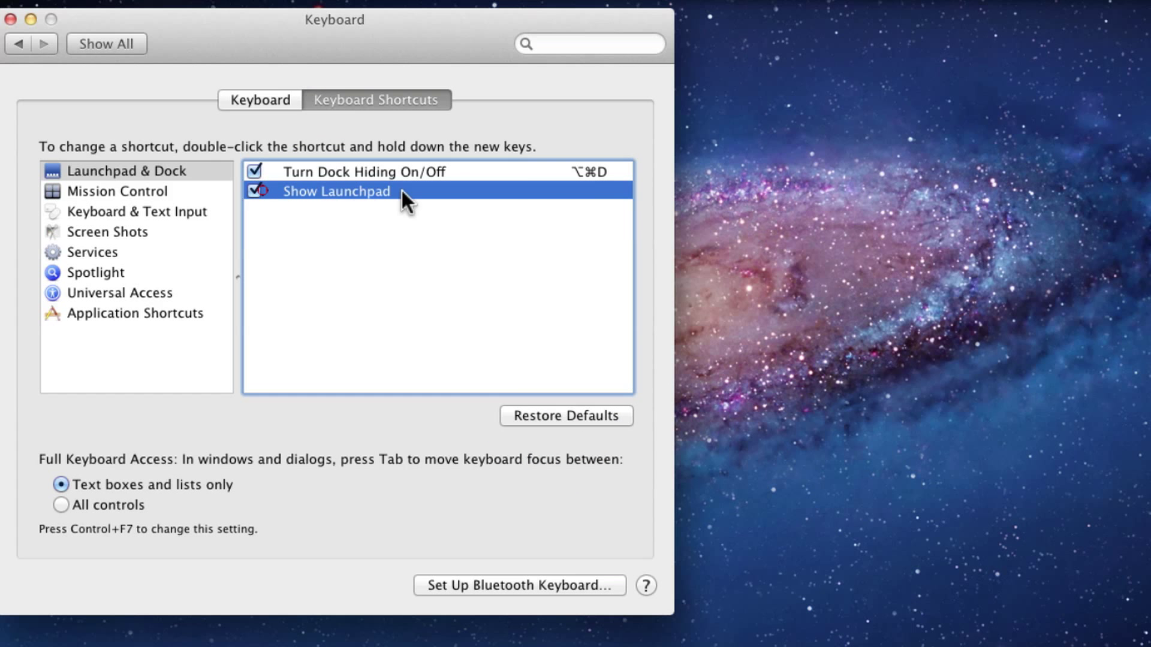
double_click(563, 190)
key(super+l)
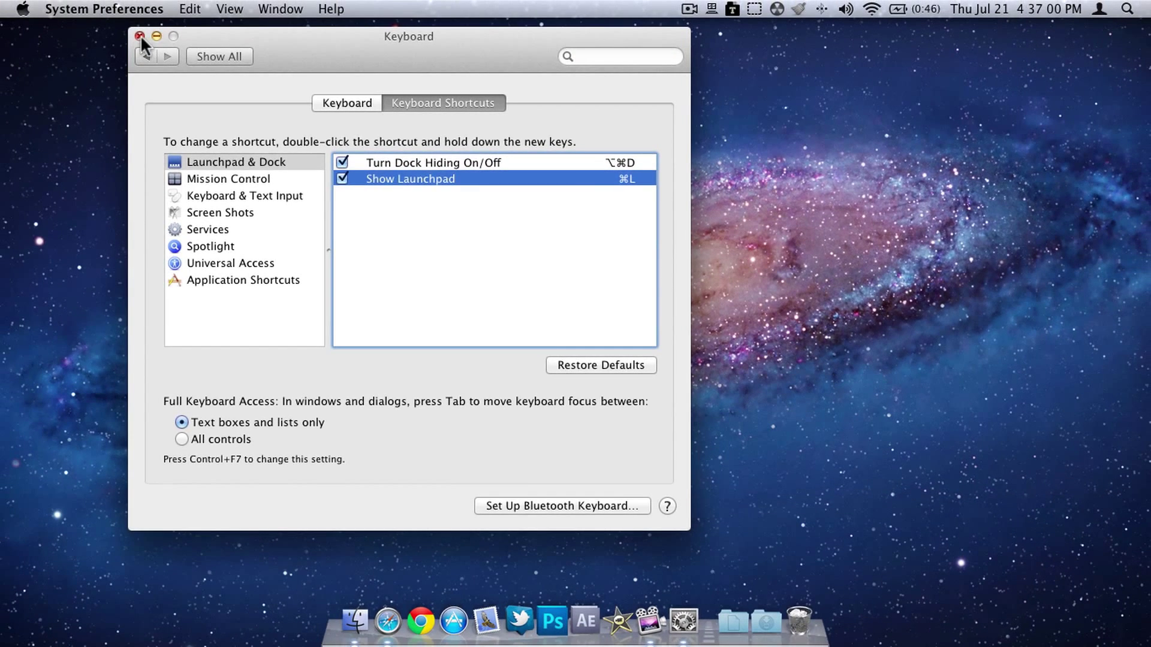
click(140, 36)
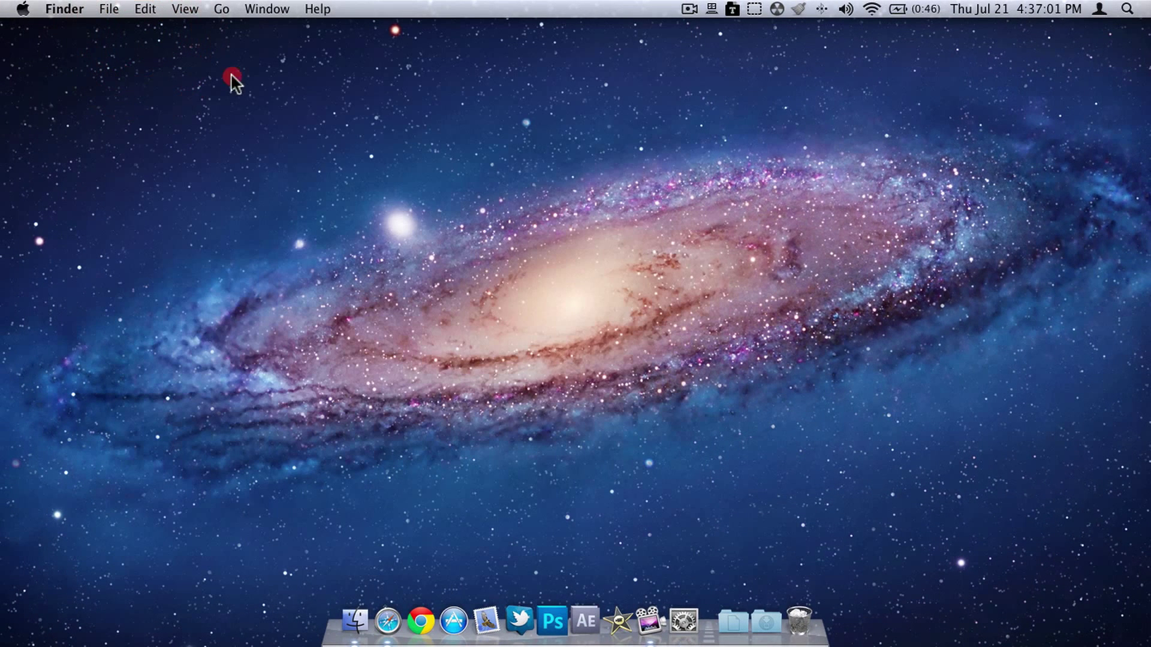
drag(229, 77, 844, 281)
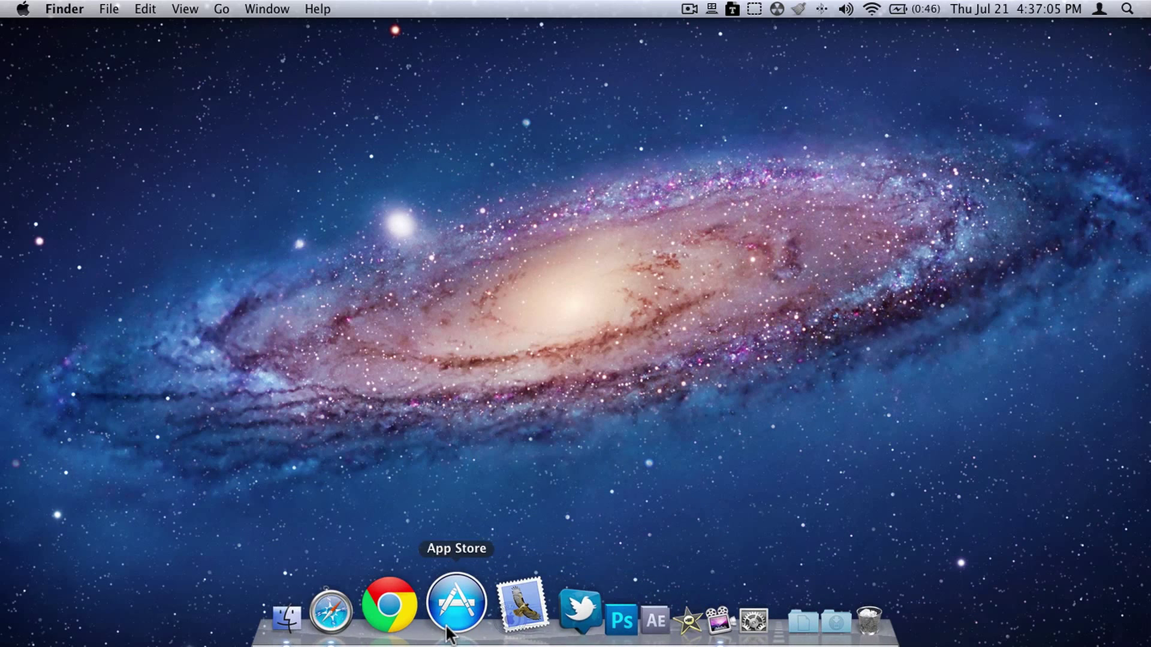
Launch Safari from the Dock and load TechInform.us from its bookmark.
click(366, 602)
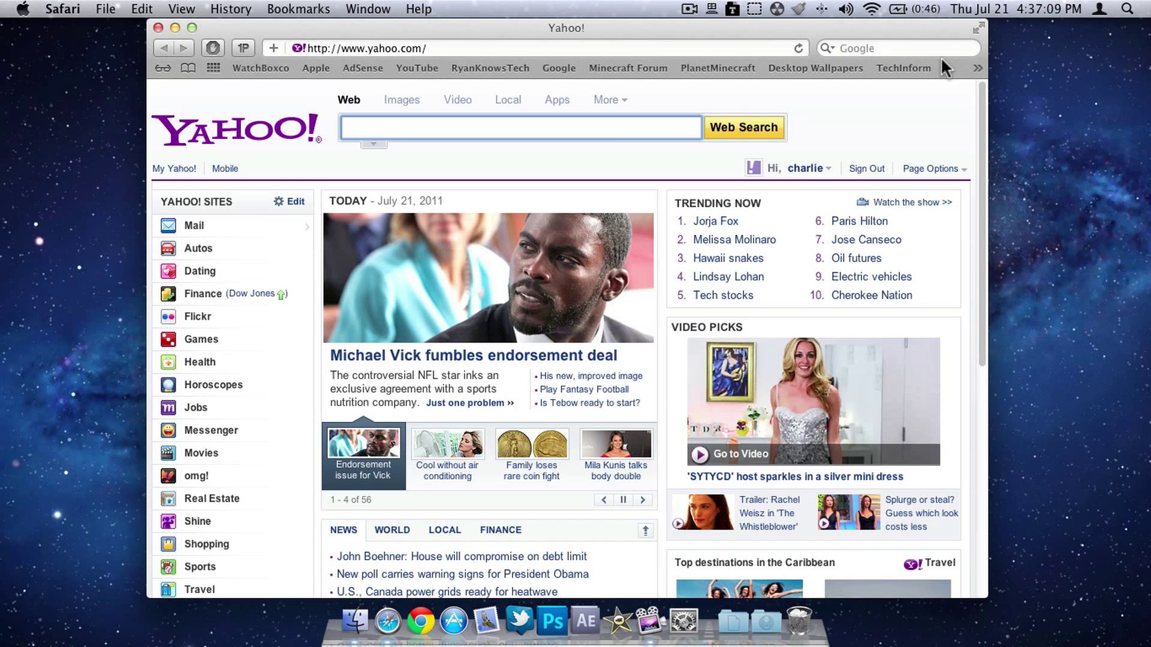
click(921, 67)
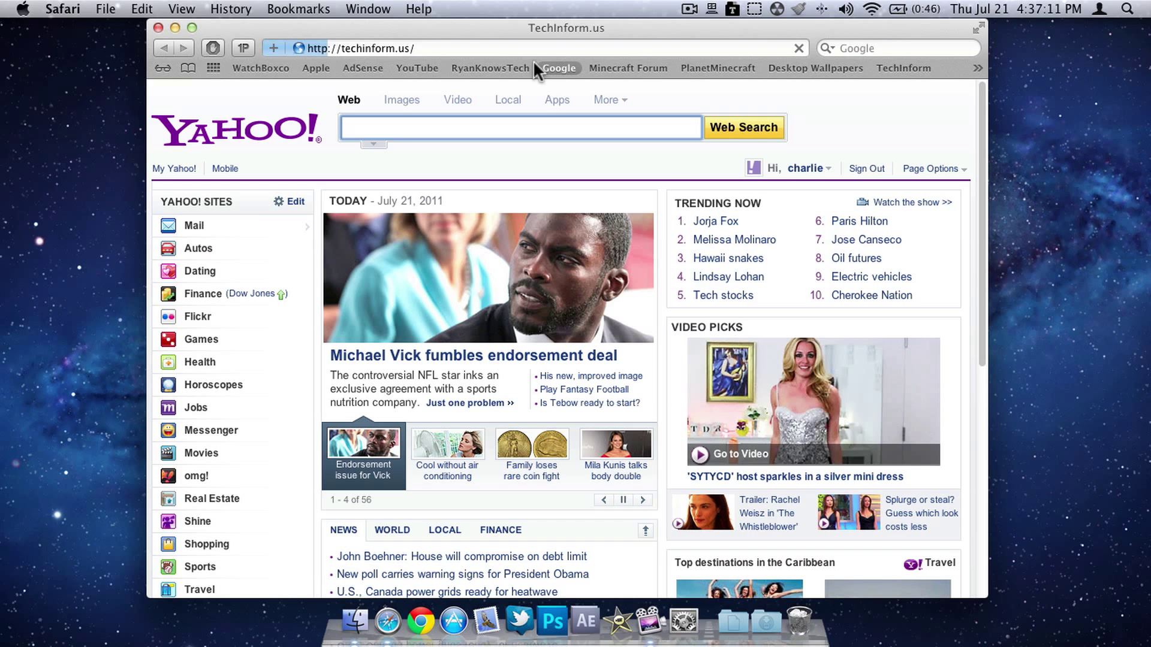